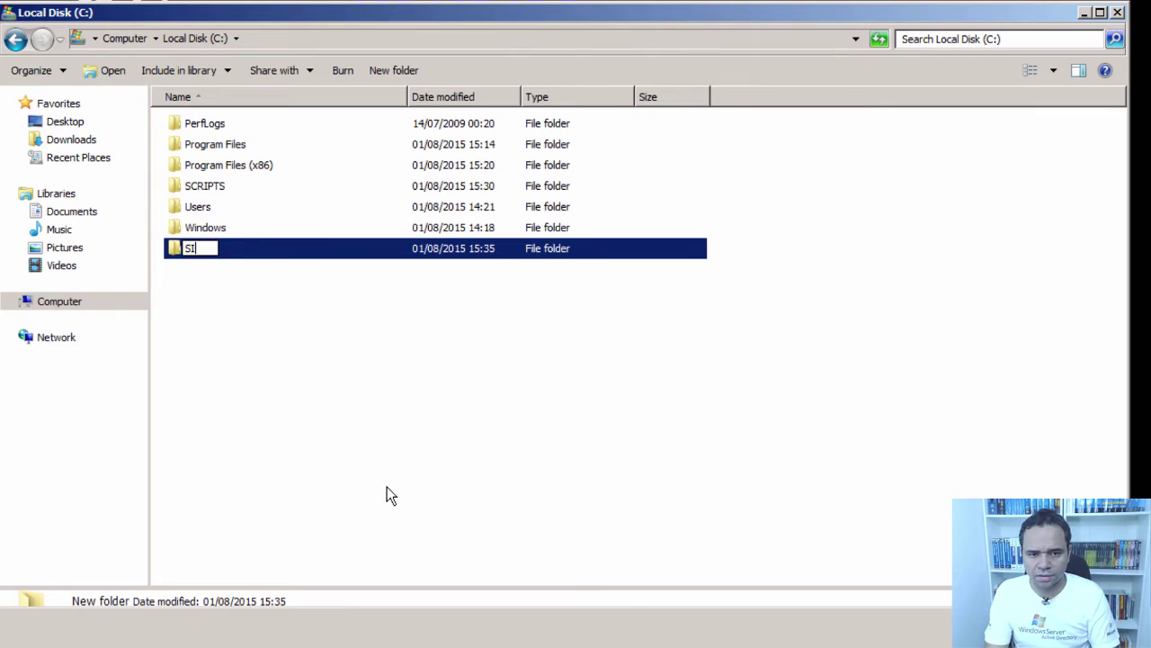
- Name the new folder Sites
type("Sites")
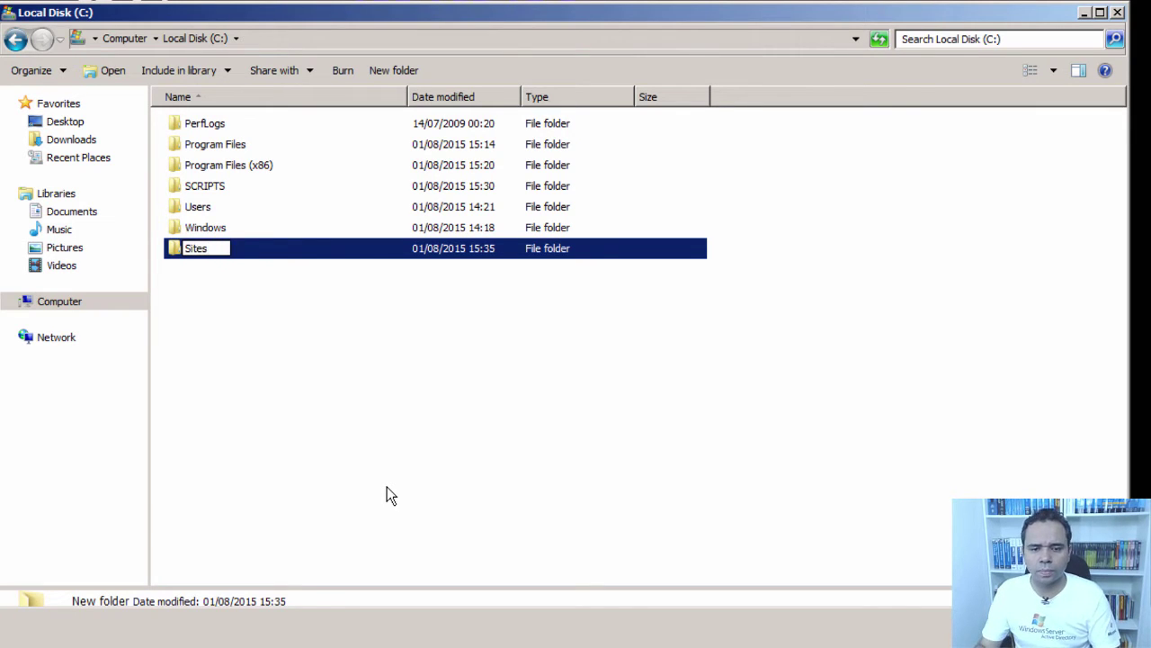
key("Return")
left_click(387, 486)
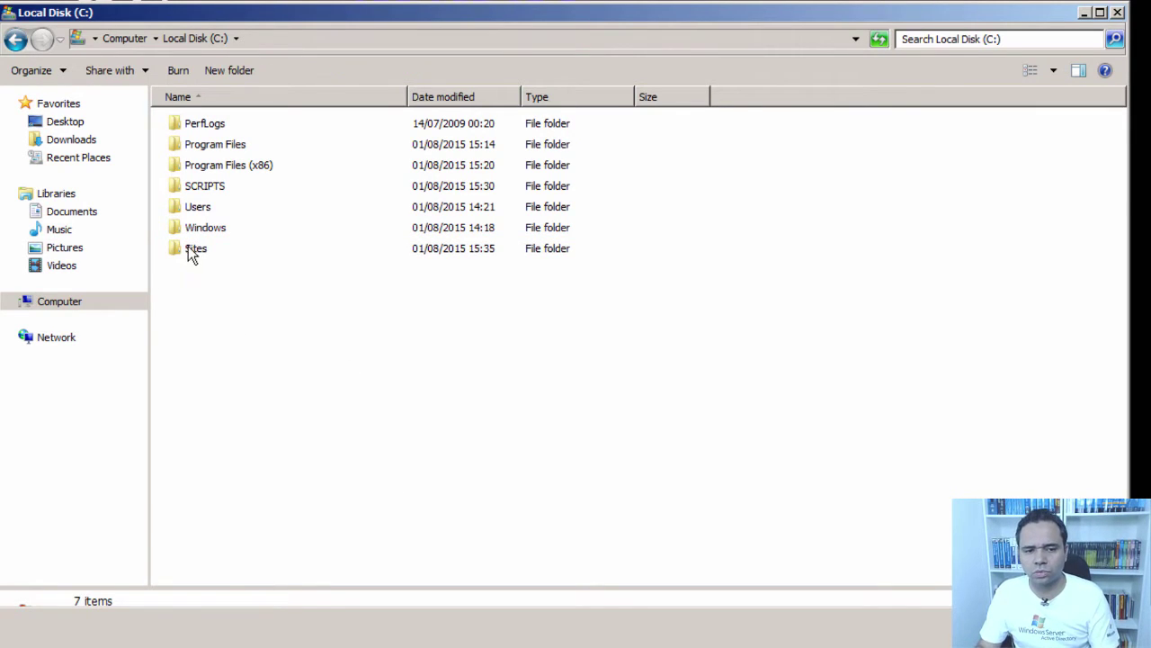
- Copy the fonts, html and psd folders from Downloads\Site_Template into C:\Sites
left_click(87, 144)
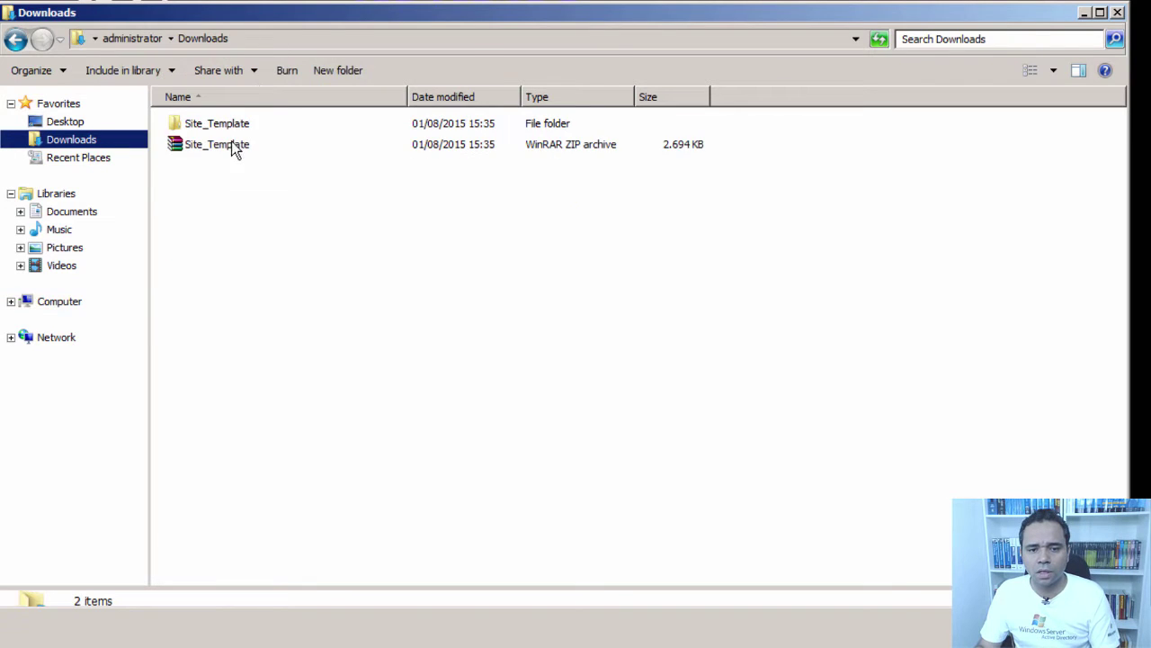
double_click(219, 131)
left_click(200, 126)
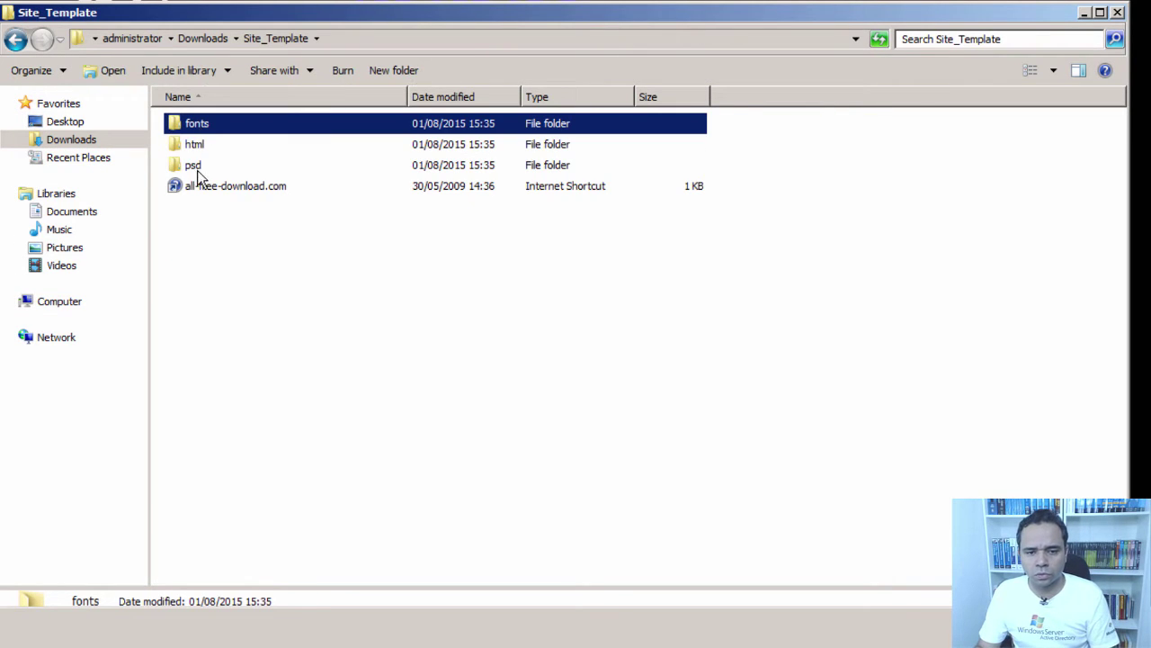
left_click(197, 168, "shift")
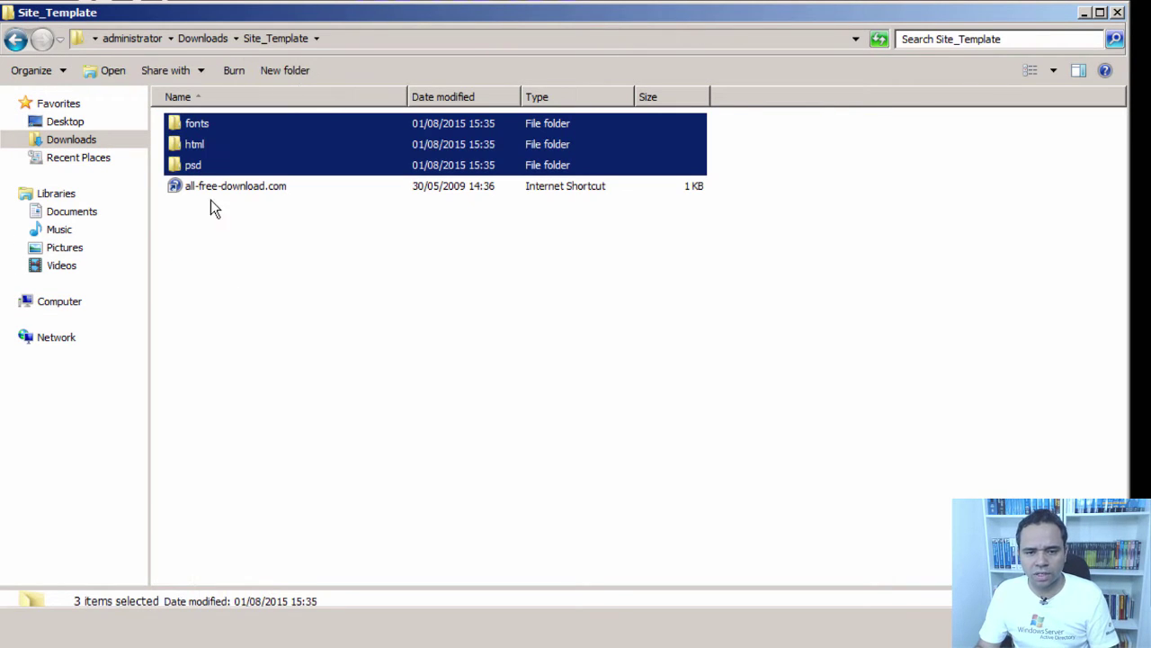
left_click(68, 304)
double_click(239, 134)
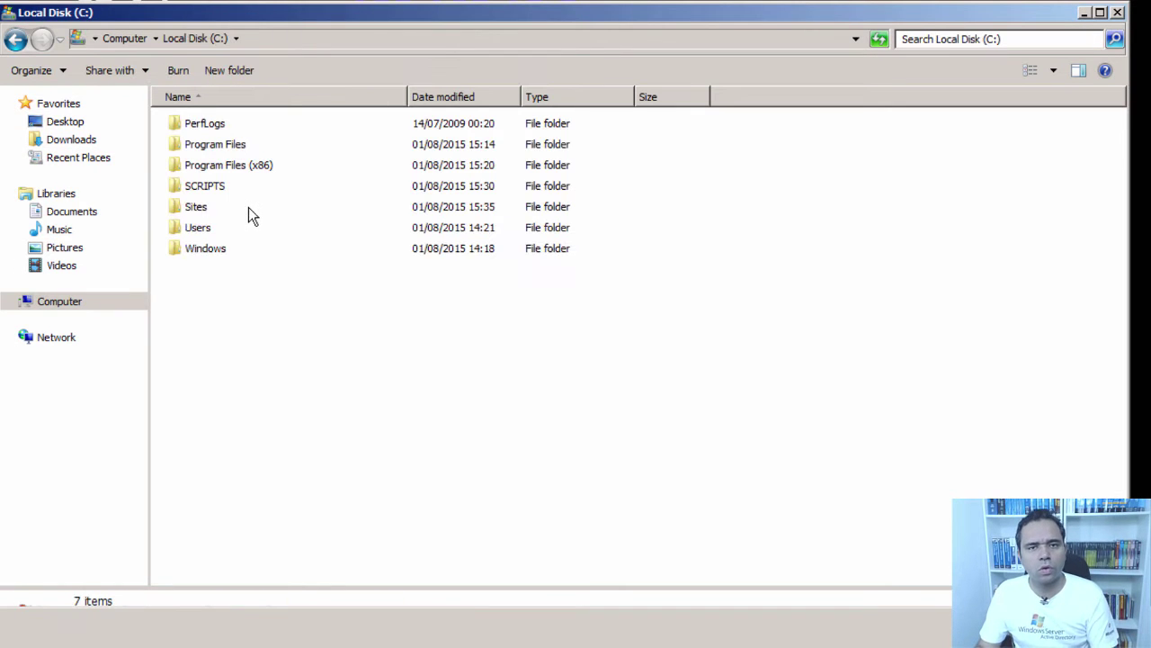
double_click(196, 206)
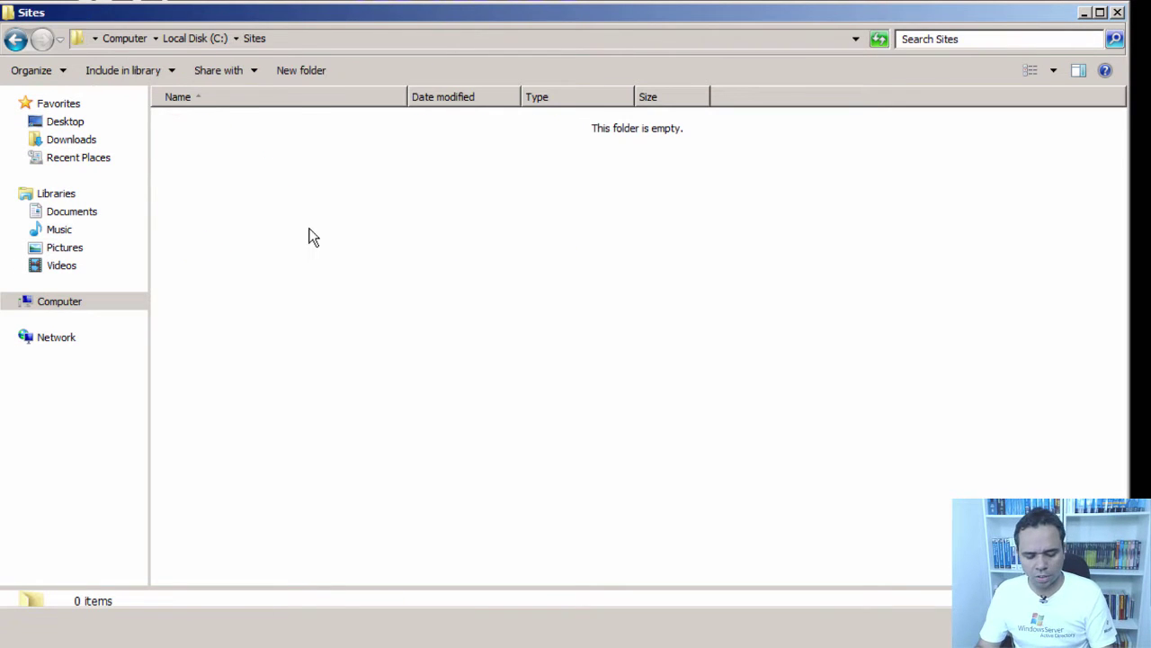
key("ctrl+v")
- Open the html folder in C:\Sites and select the index page file
left_click(270, 206)
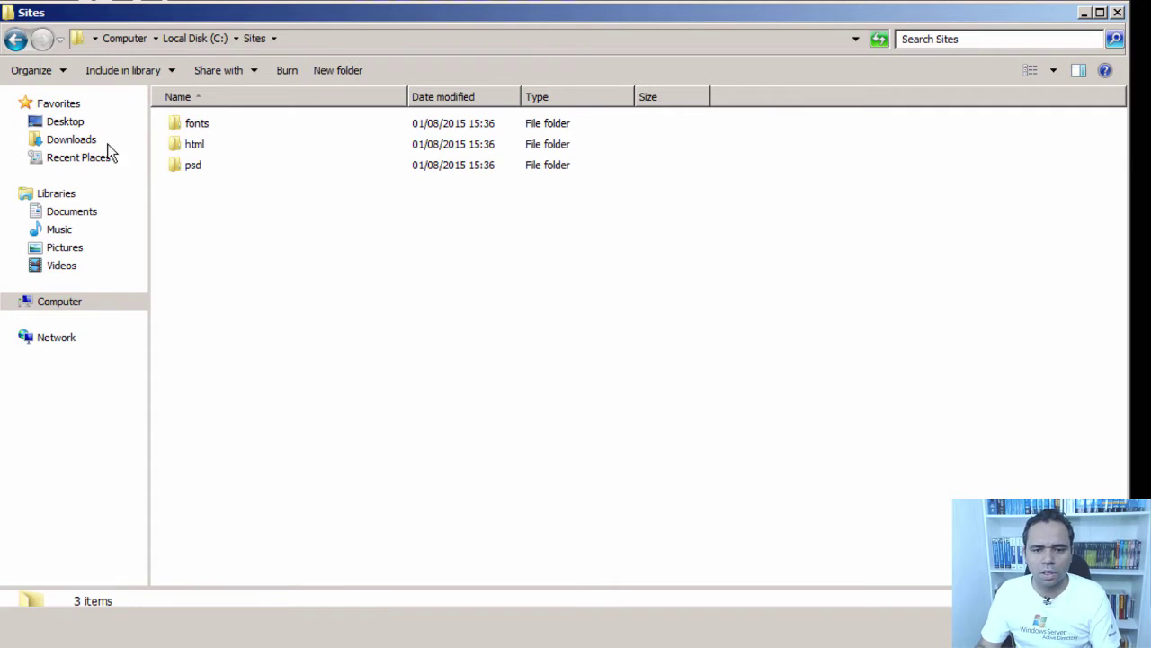
double_click(190, 145)
left_click(198, 171)
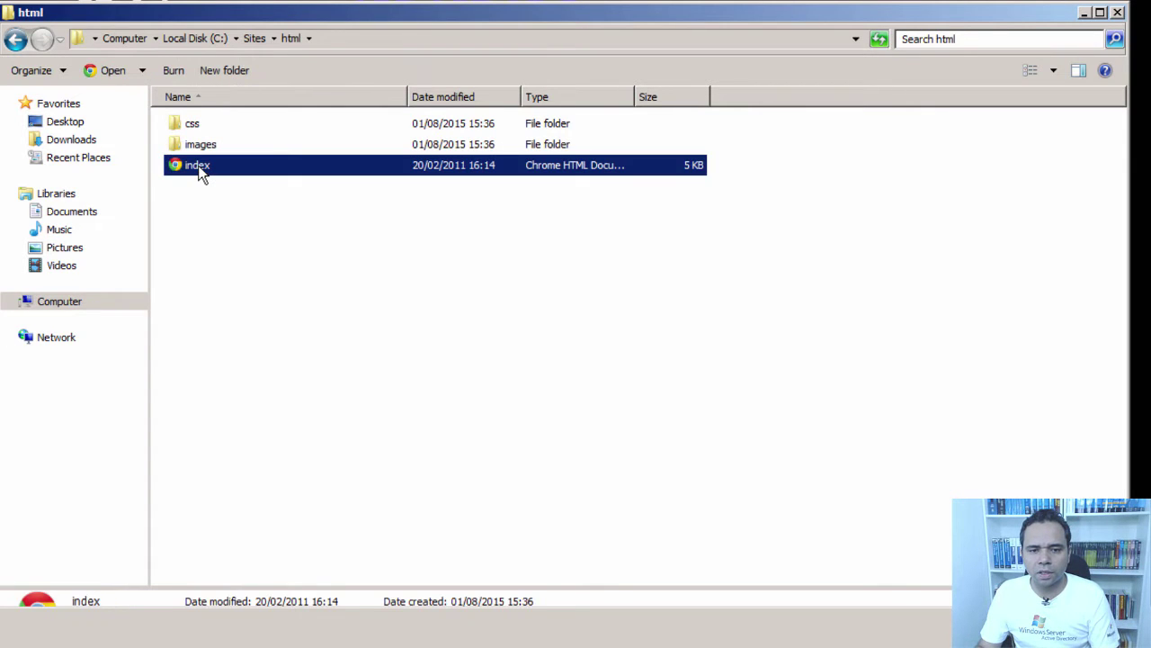
double_click(197, 168)
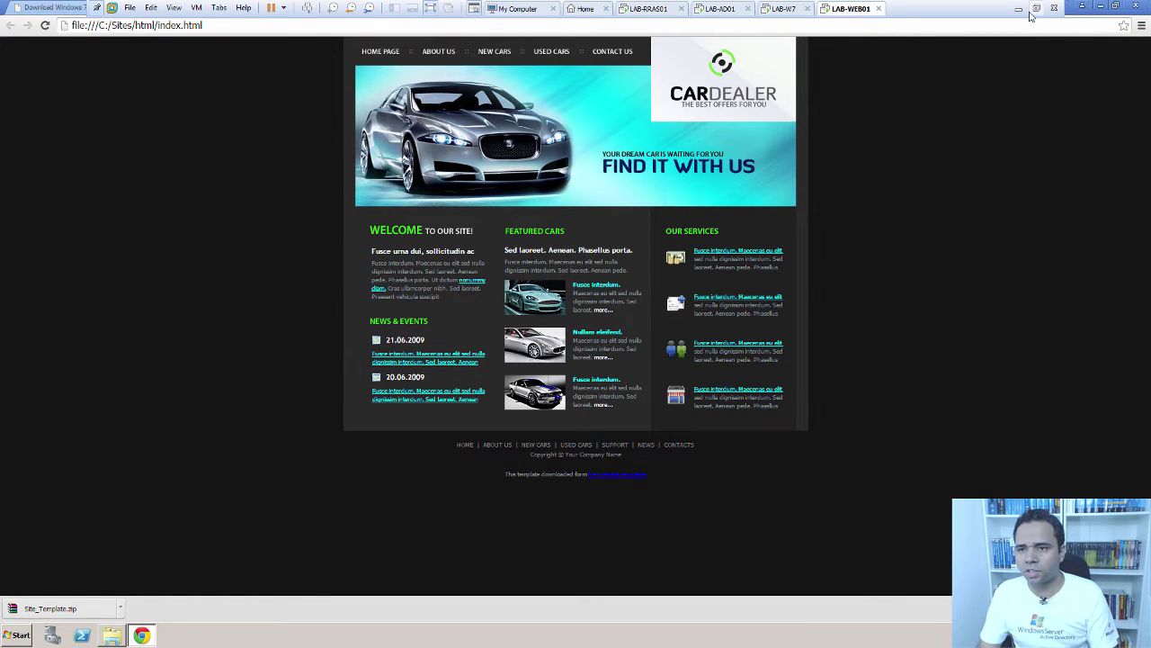
- Close the browser and html folder, then view Server Manager's Roles page showing 0 of 17 installed
left_click(1137, 7)
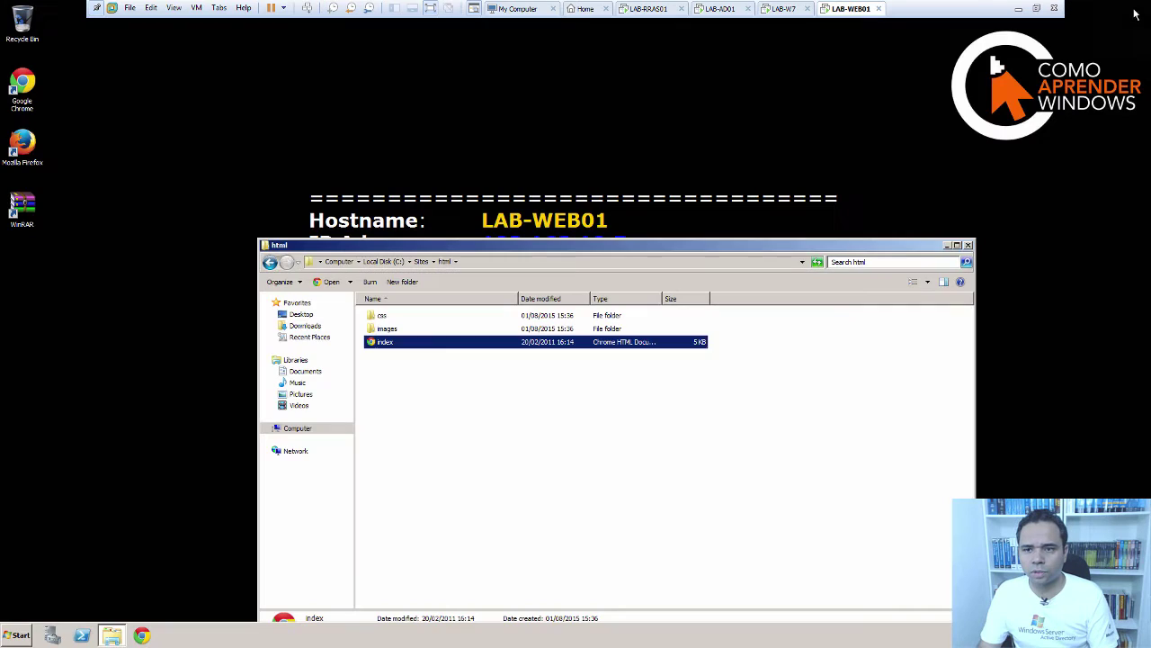
left_click(969, 246)
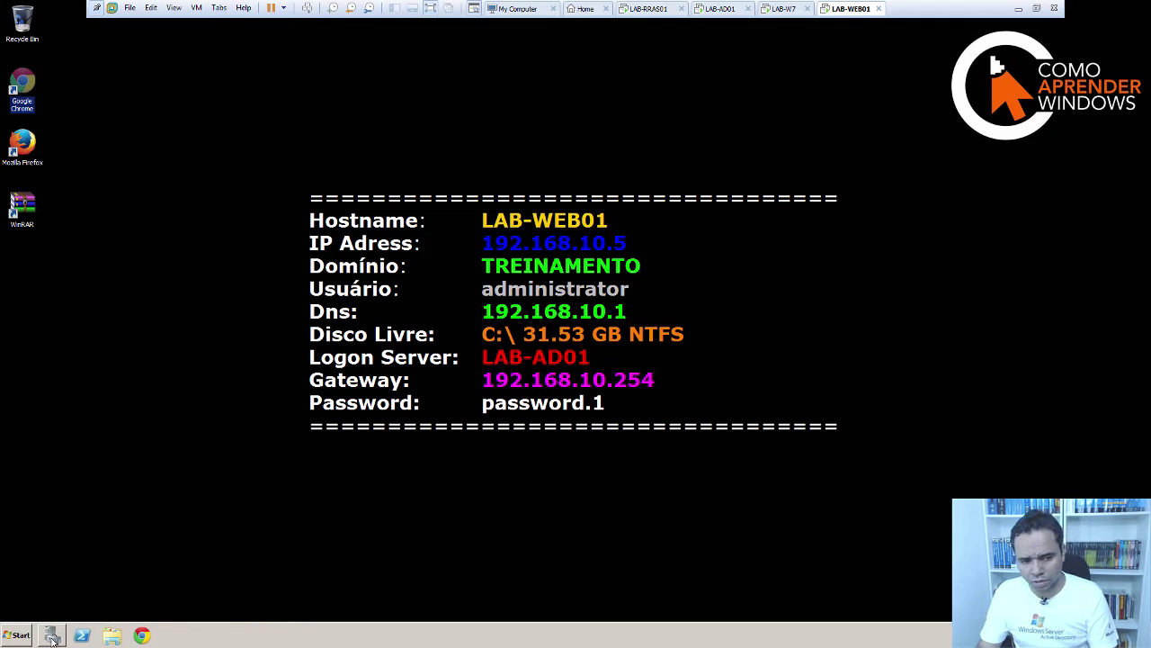
left_click(257, 454)
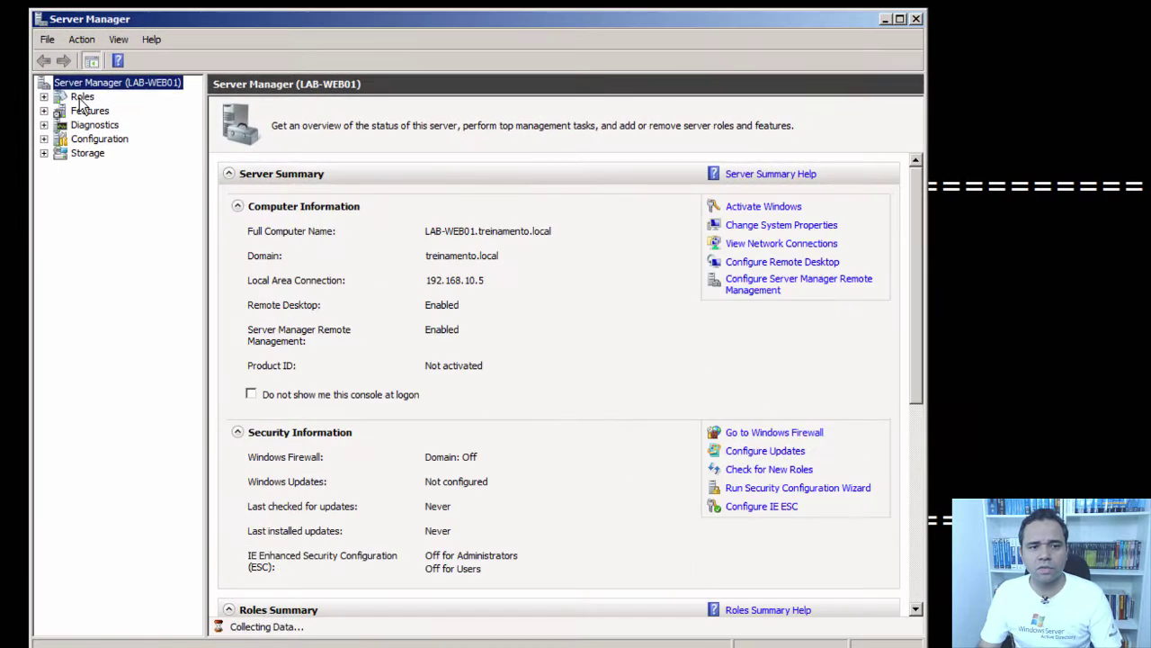
left_click(81, 98)
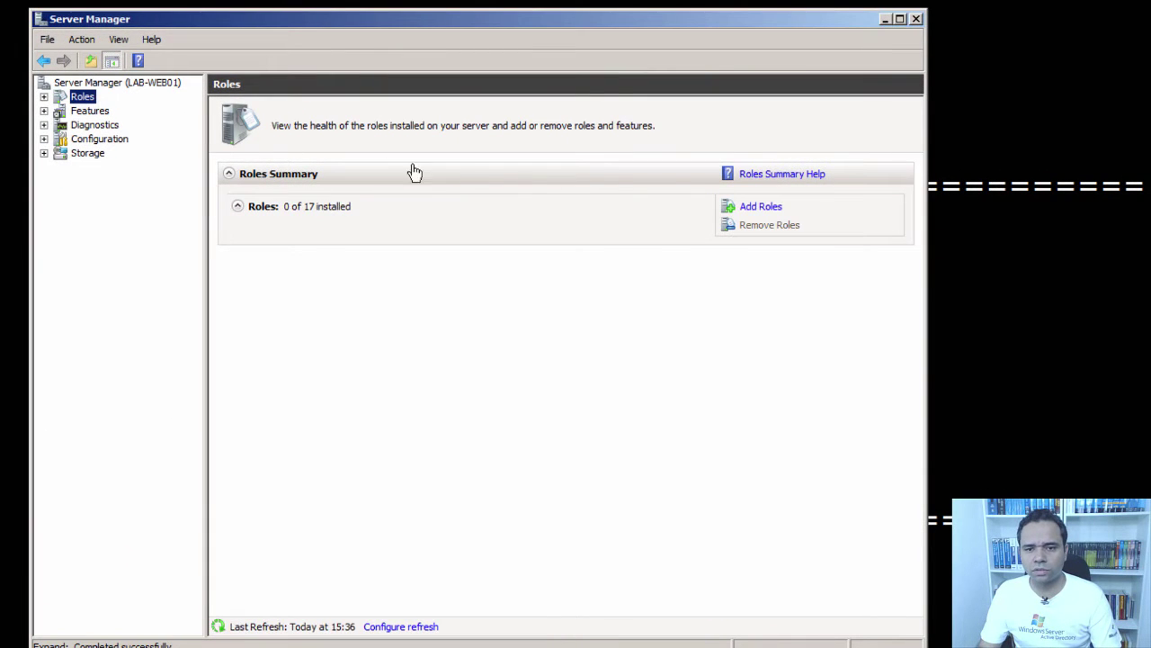
- Start the Add Roles wizard and select the Web Server (IIS) role
left_click(761, 208)
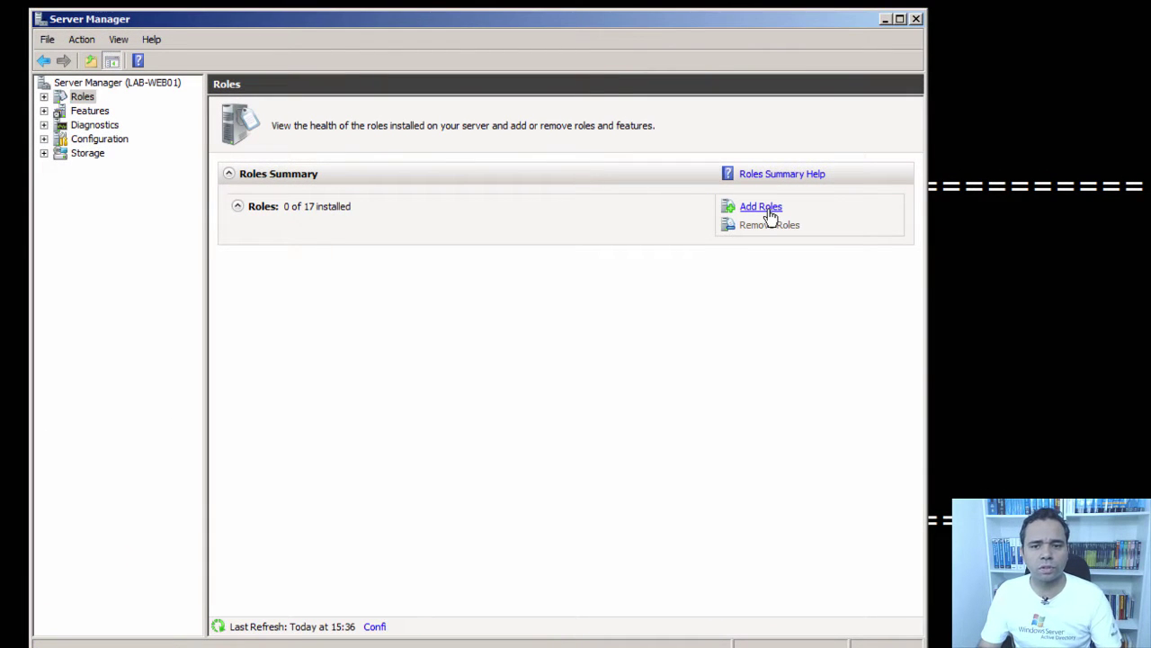
left_click(617, 560)
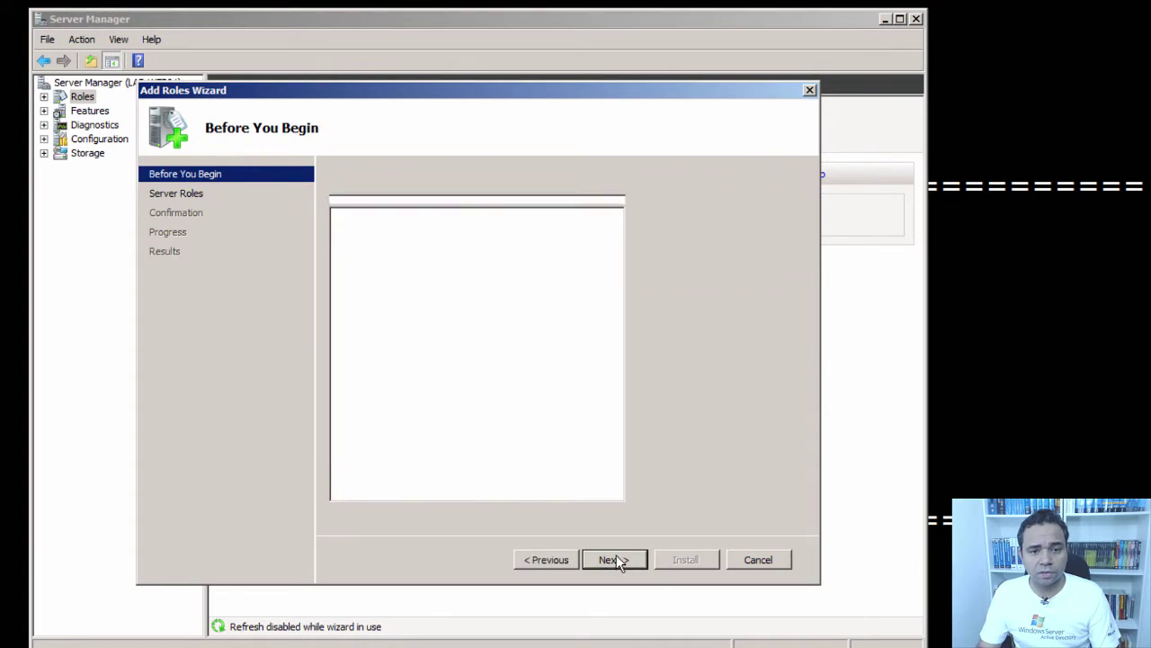
left_click(364, 415)
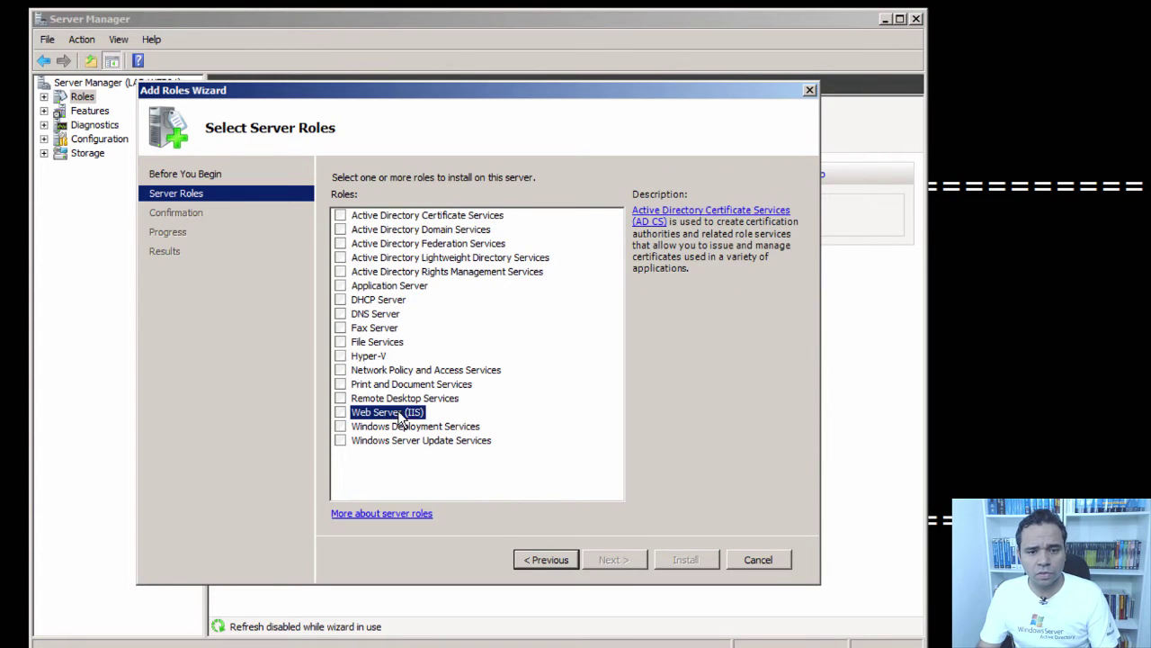
left_click(340, 412)
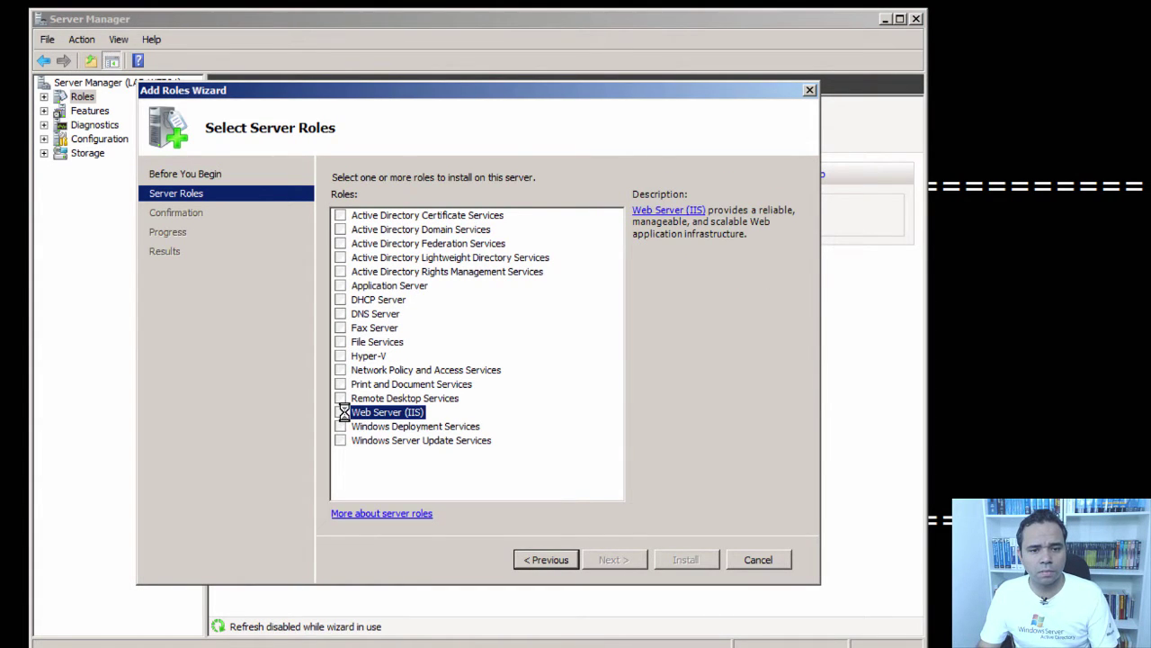
left_click(617, 559)
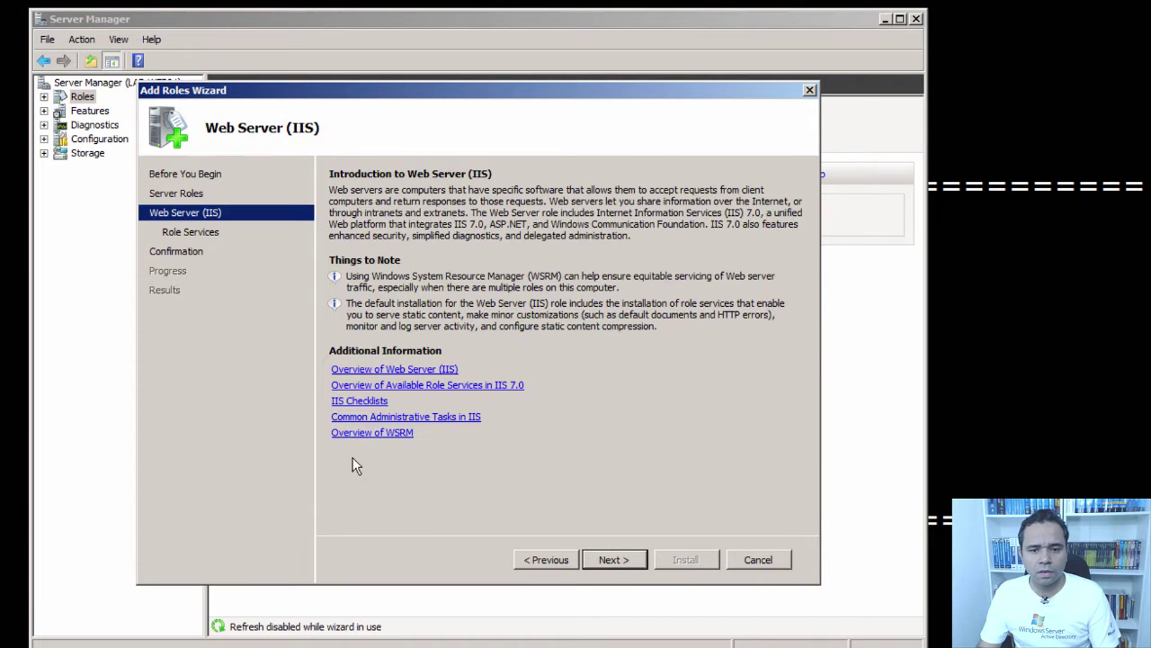
left_click(615, 559)
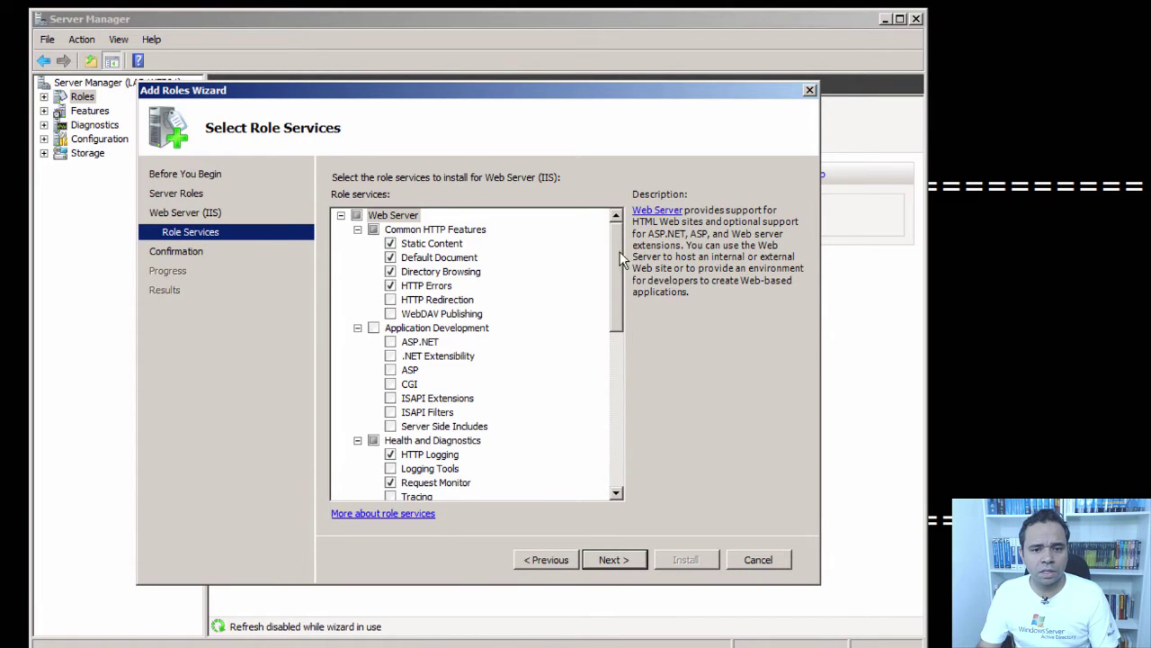
- Add Application Development plus Basic, Windows and URL Authorization and IP and Domain Restrictions
left_click_drag(620, 251, 620, 282)
left_click(373, 257)
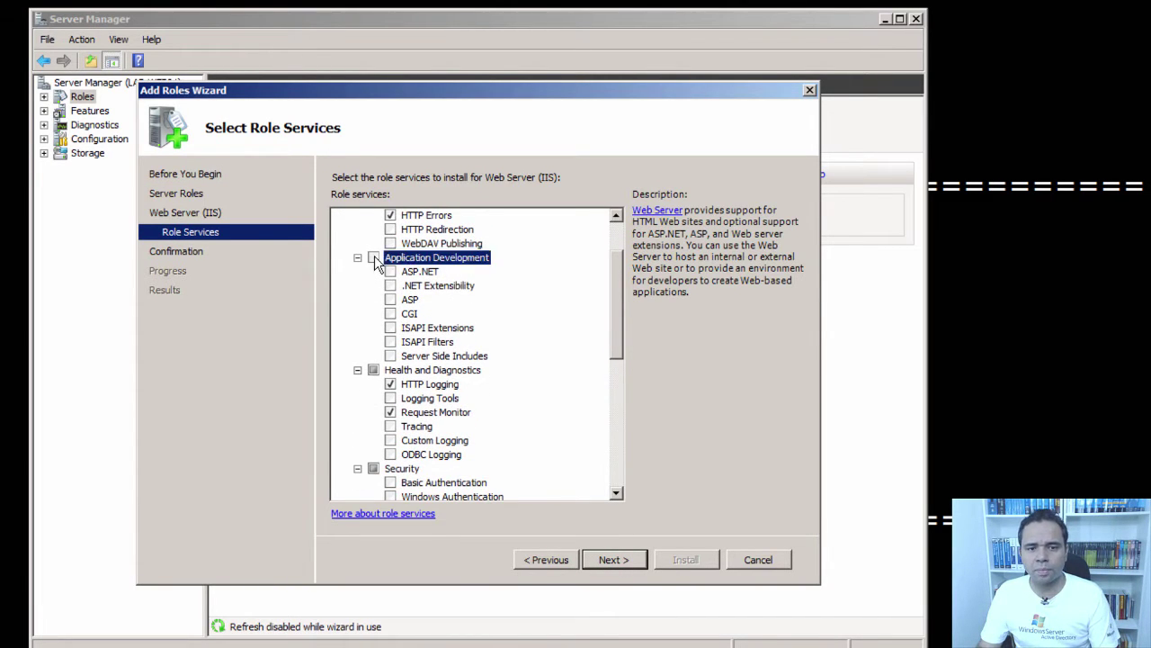
left_click_drag(619, 292, 577, 356)
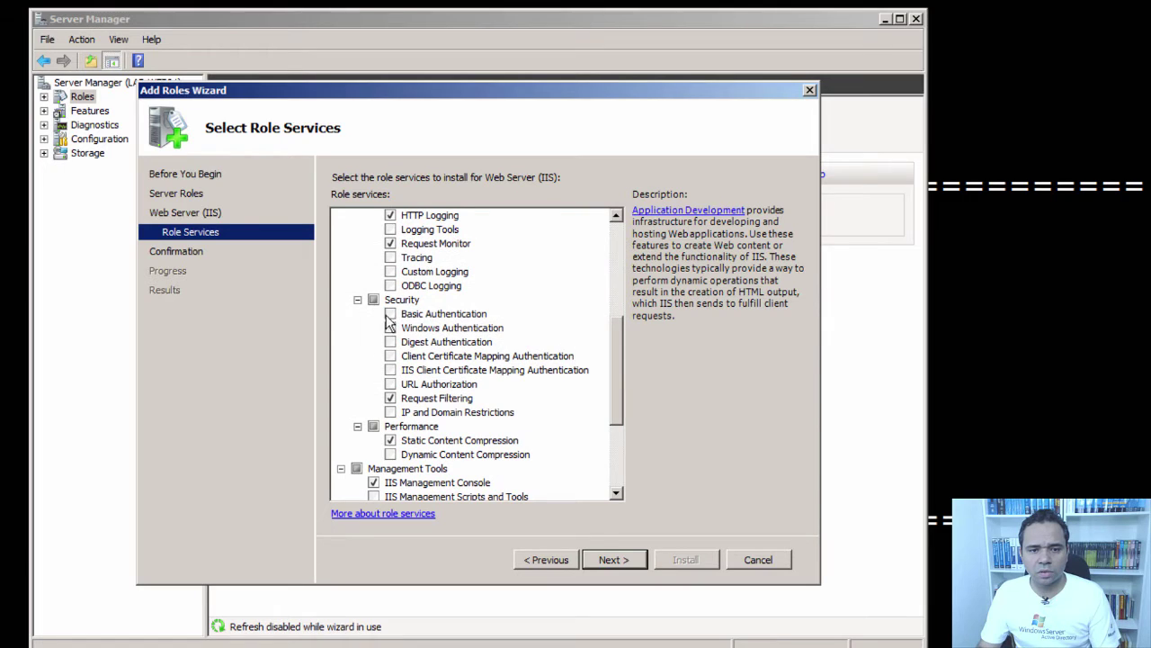
left_click(390, 313)
left_click(390, 327)
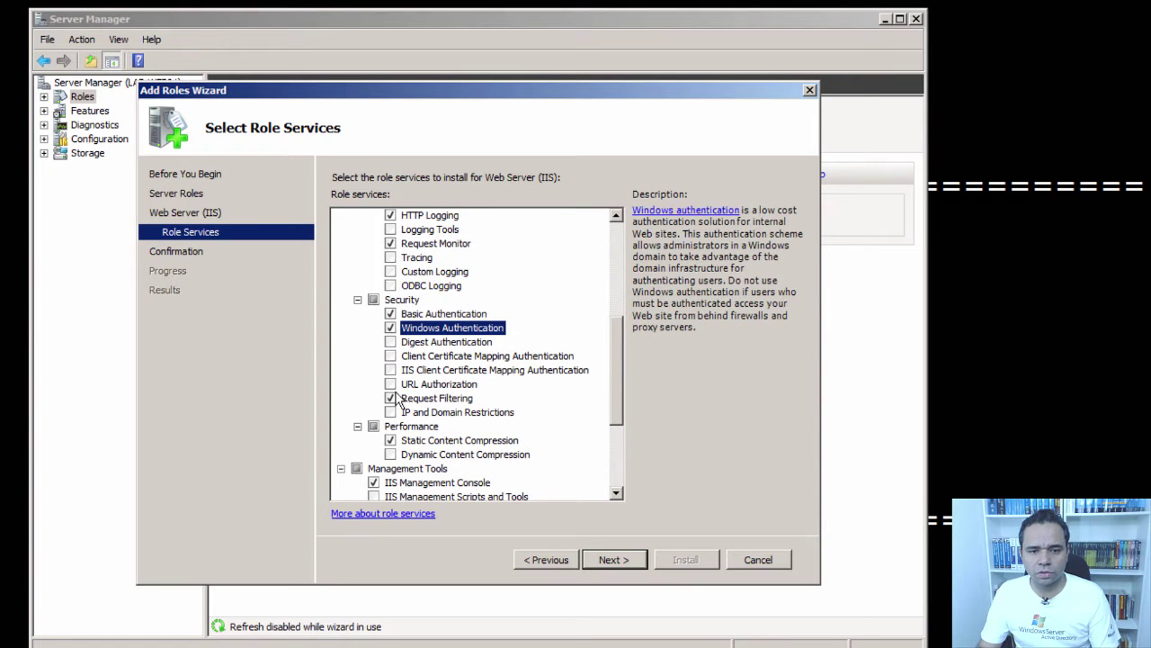
left_click(390, 384)
left_click(390, 412)
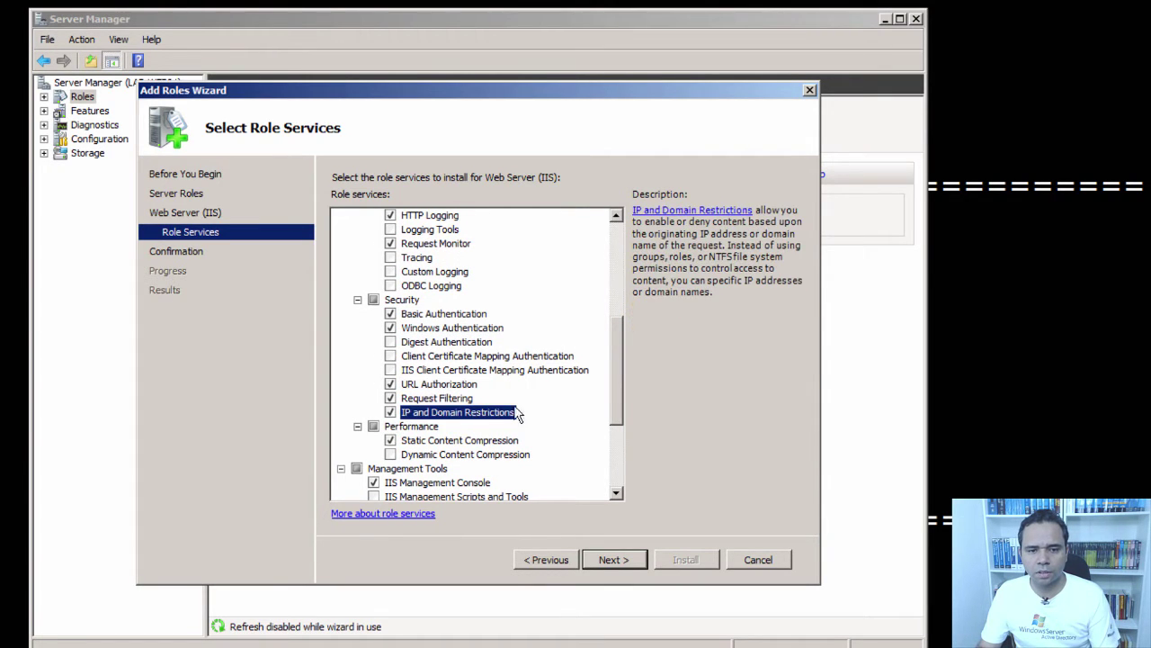
- Include IIS 6 Management Compatibility, Management Service and IIS Management Scripts and Tools
left_click_drag(626, 386, 617, 449)
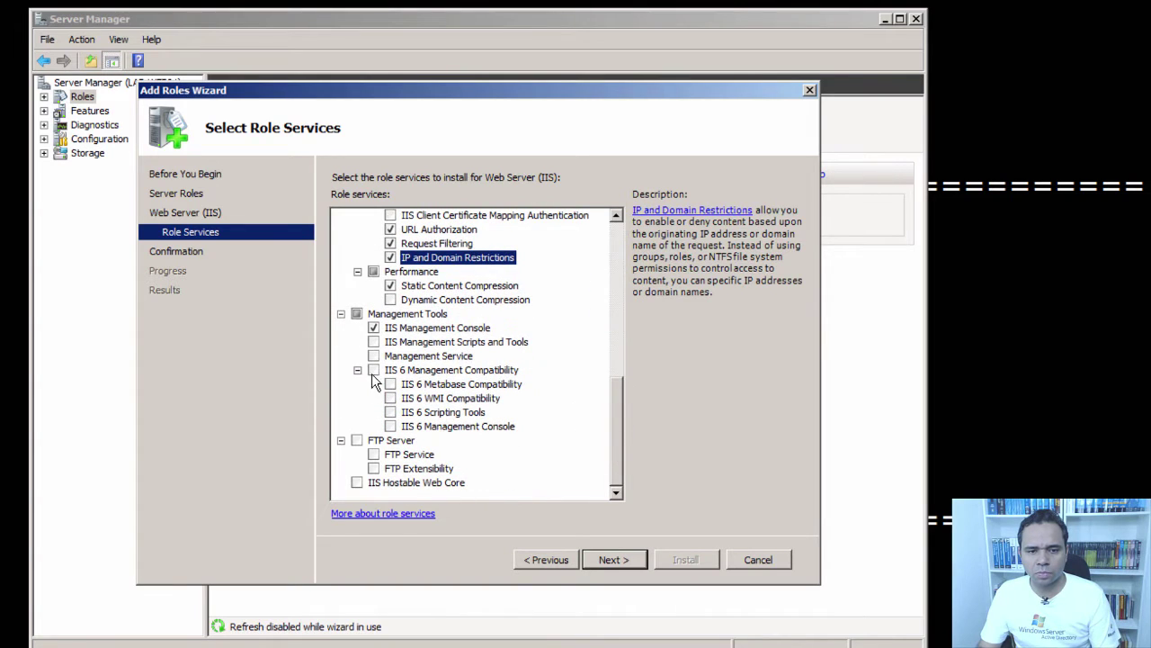
left_click(373, 370)
left_click(373, 356)
left_click(373, 342)
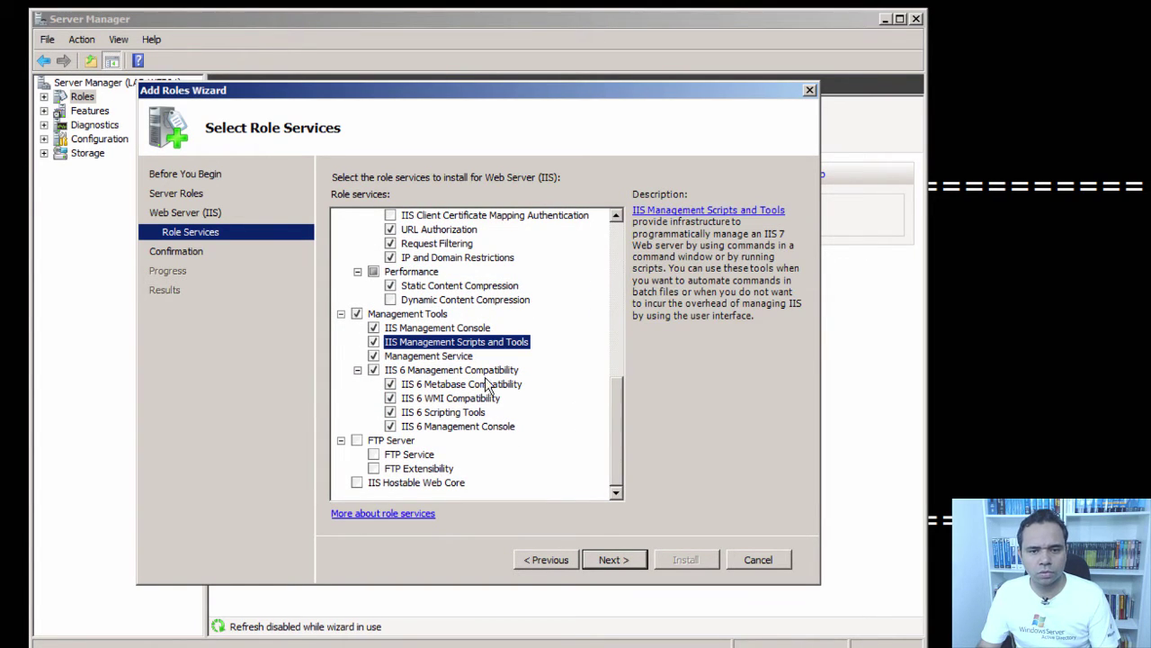
left_click_drag(617, 399, 631, 433)
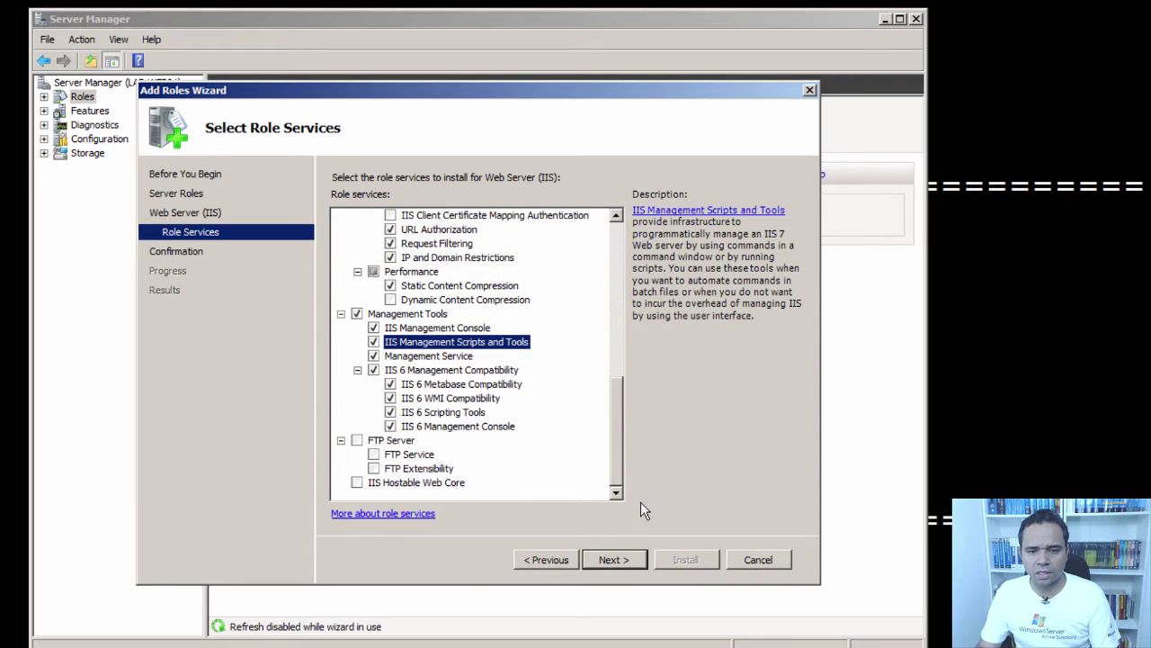
- Install the Web Server (IIS) role and close the wizard when it finishes
left_click(615, 559)
left_click(681, 559)
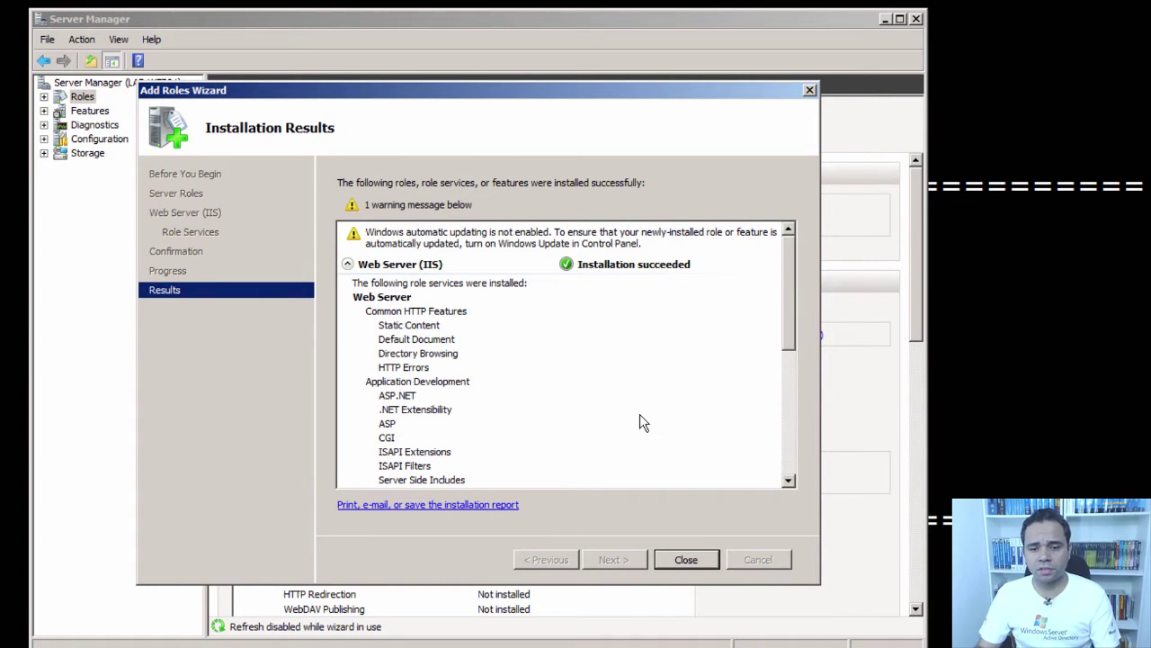
left_click(687, 560)
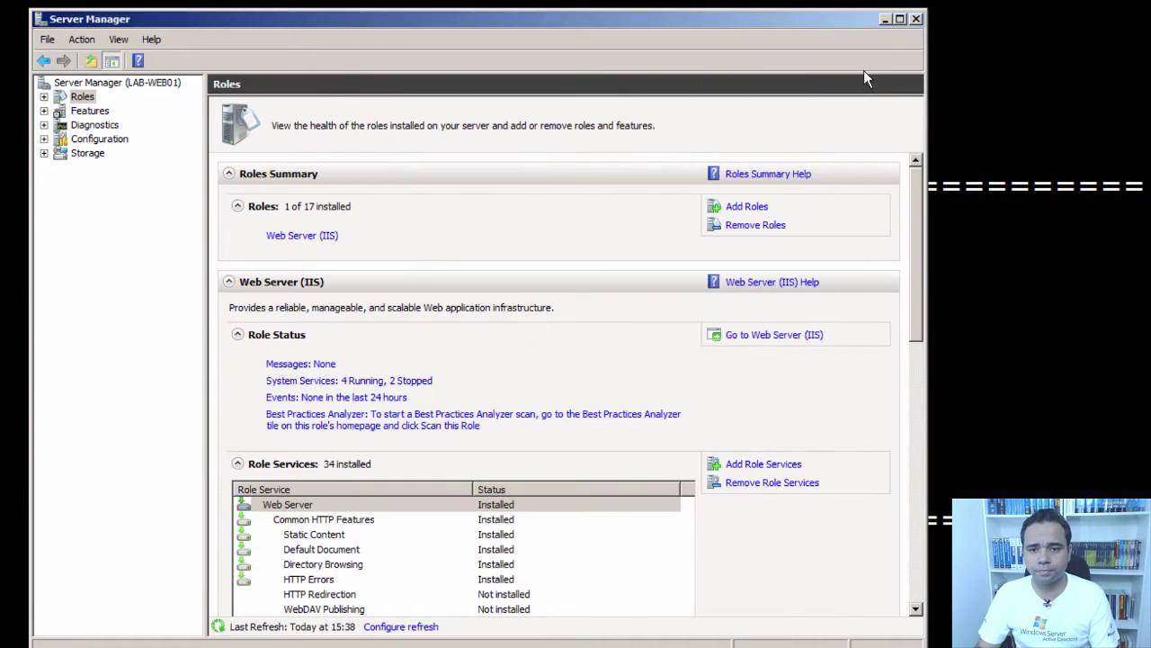
- Close Server Manager and send IIS Manager from Administrative Tools to the desktop as a shortcut
left_click(917, 19)
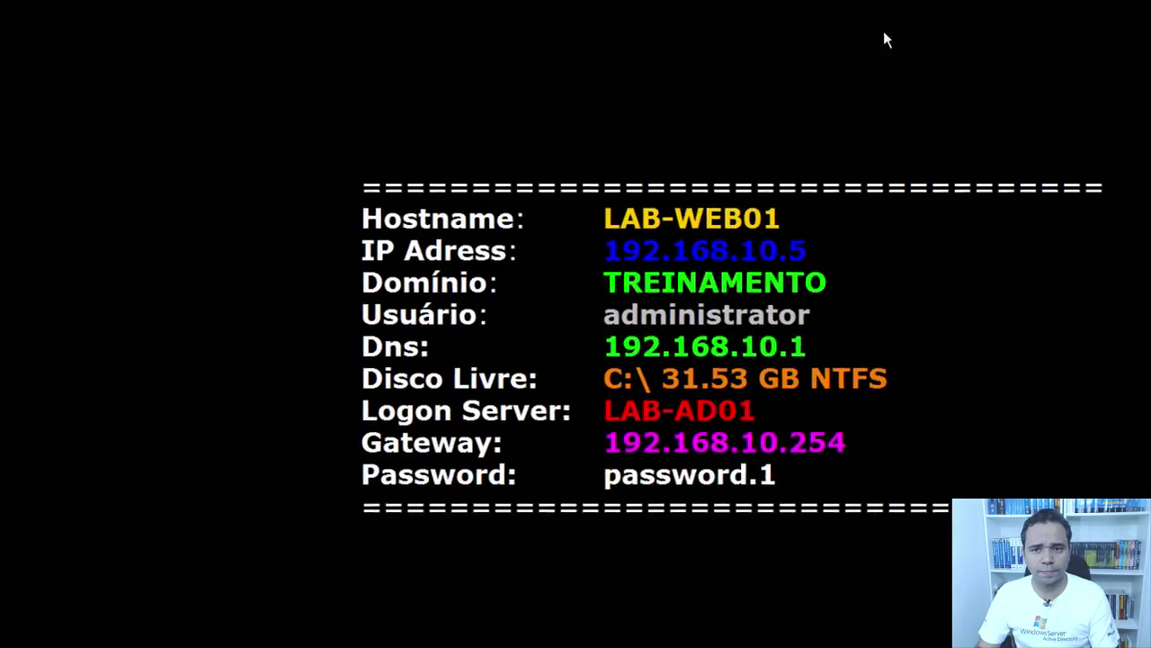
left_click(18, 635)
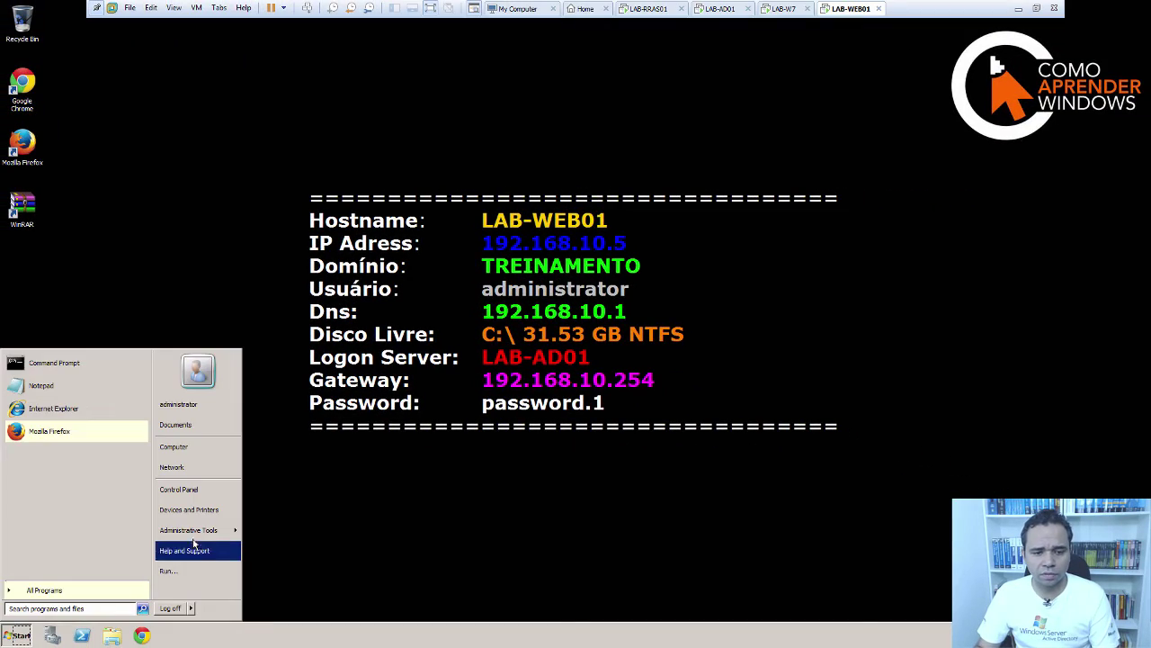
mouse_move(193, 530)
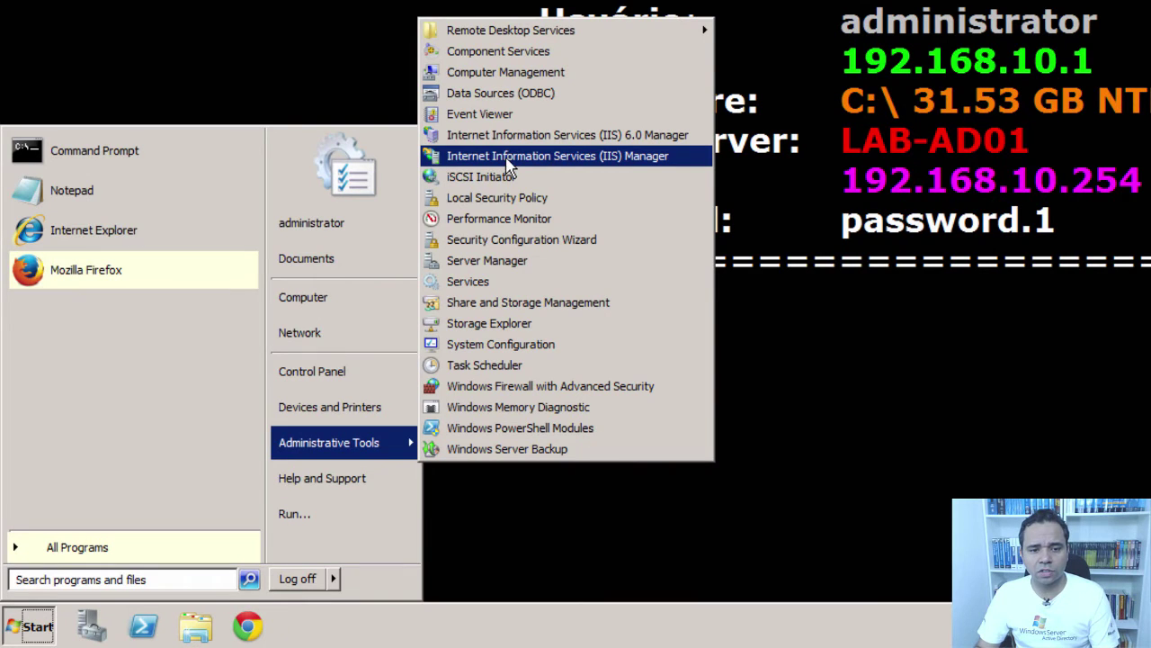
right_click(629, 156)
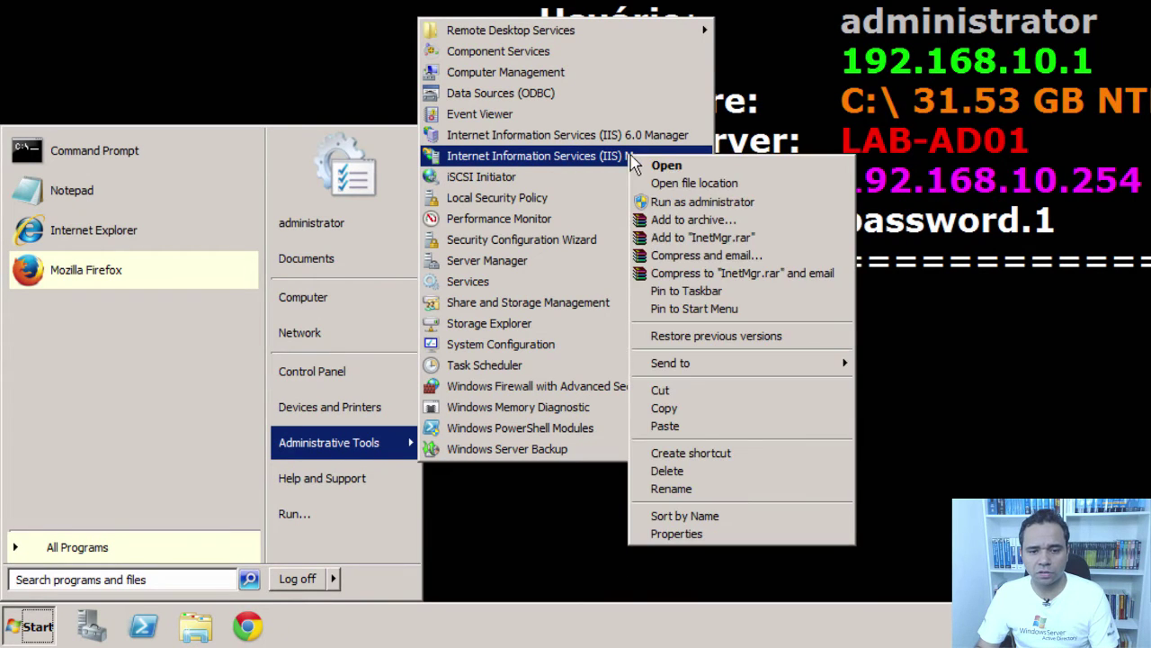
mouse_move(790, 363)
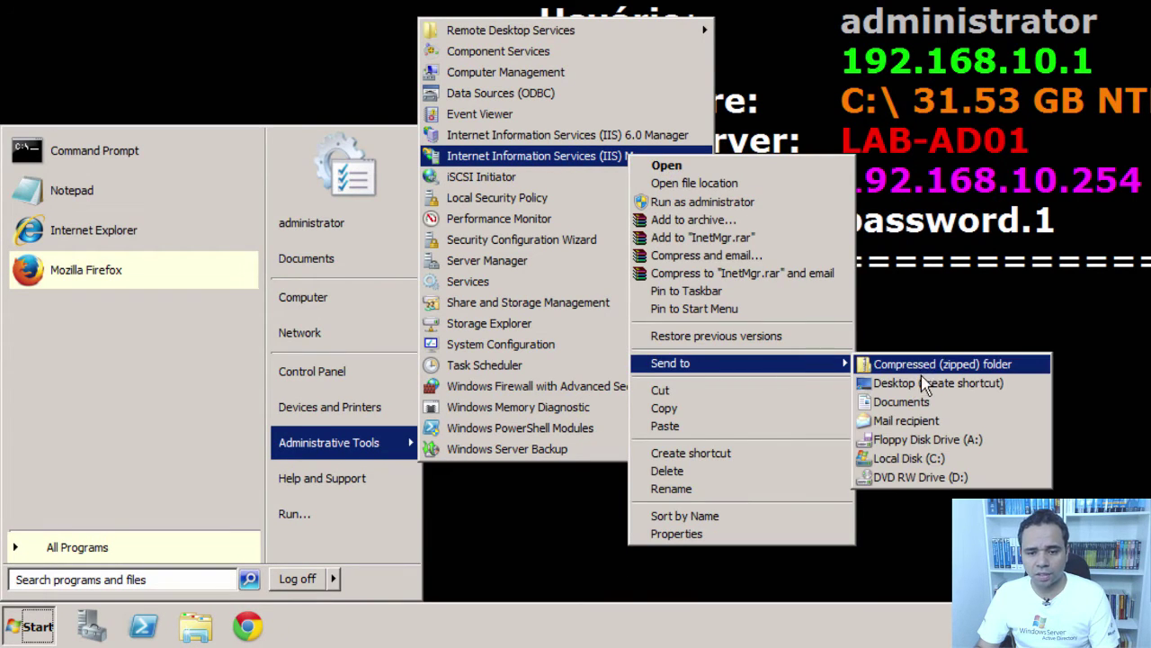
left_click(910, 378)
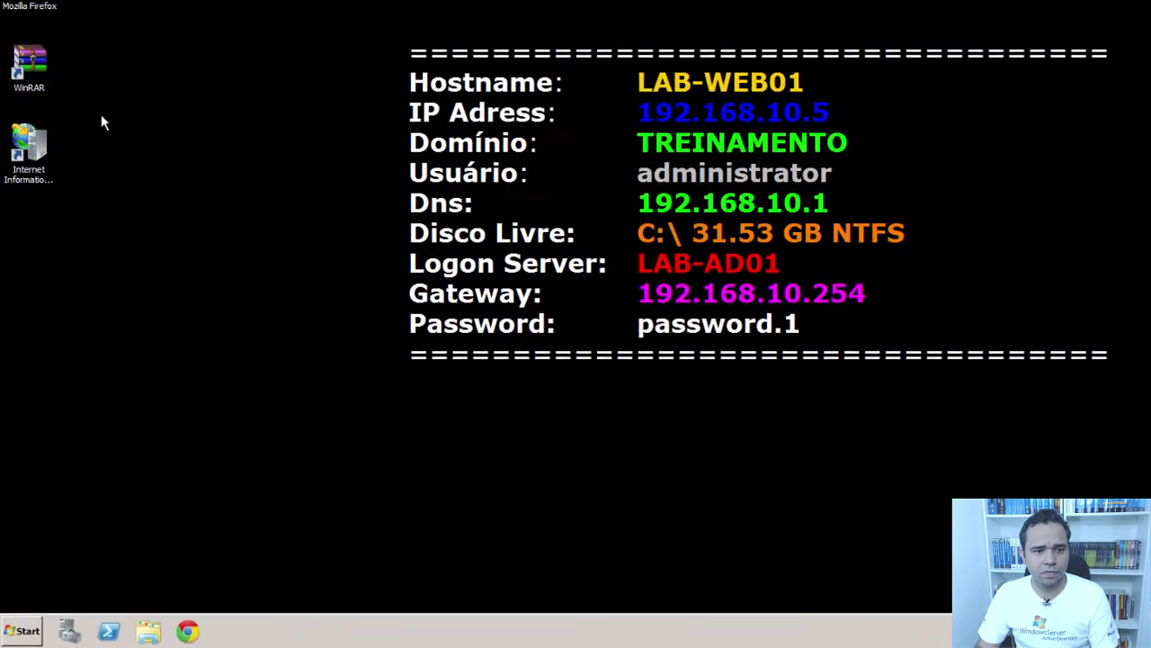
left_click(36, 137)
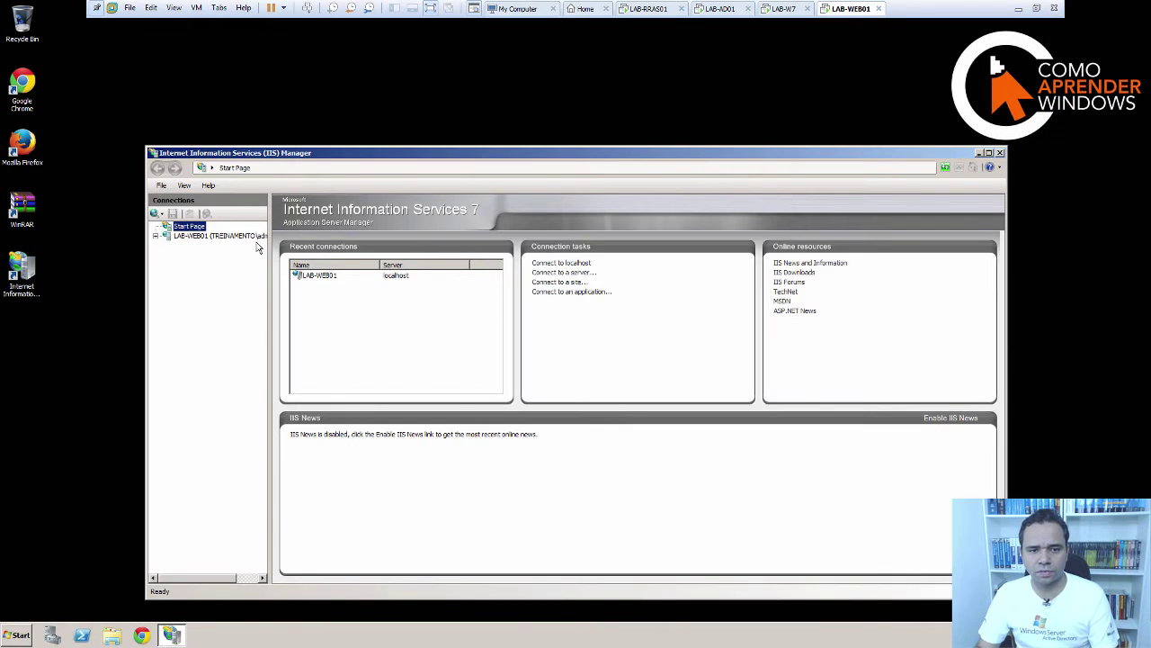
- Widen the Connections pane, expand LAB-WEB01 > Sites, and view the Default Web Site home
left_click_drag(268, 240, 334, 240)
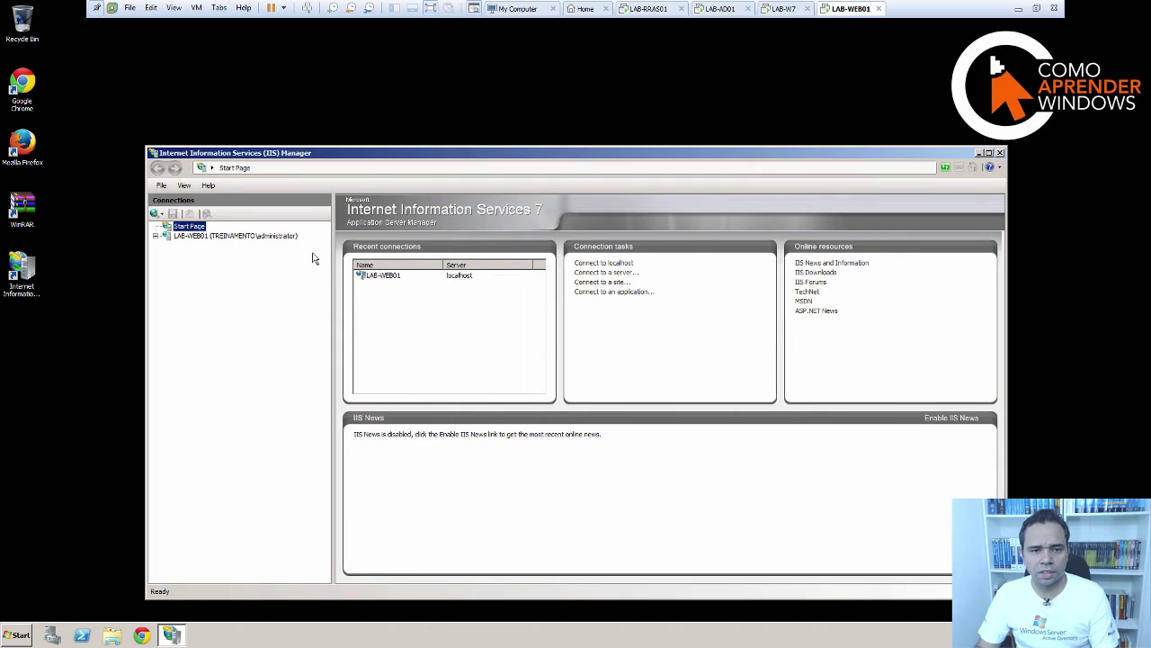
double_click(162, 238)
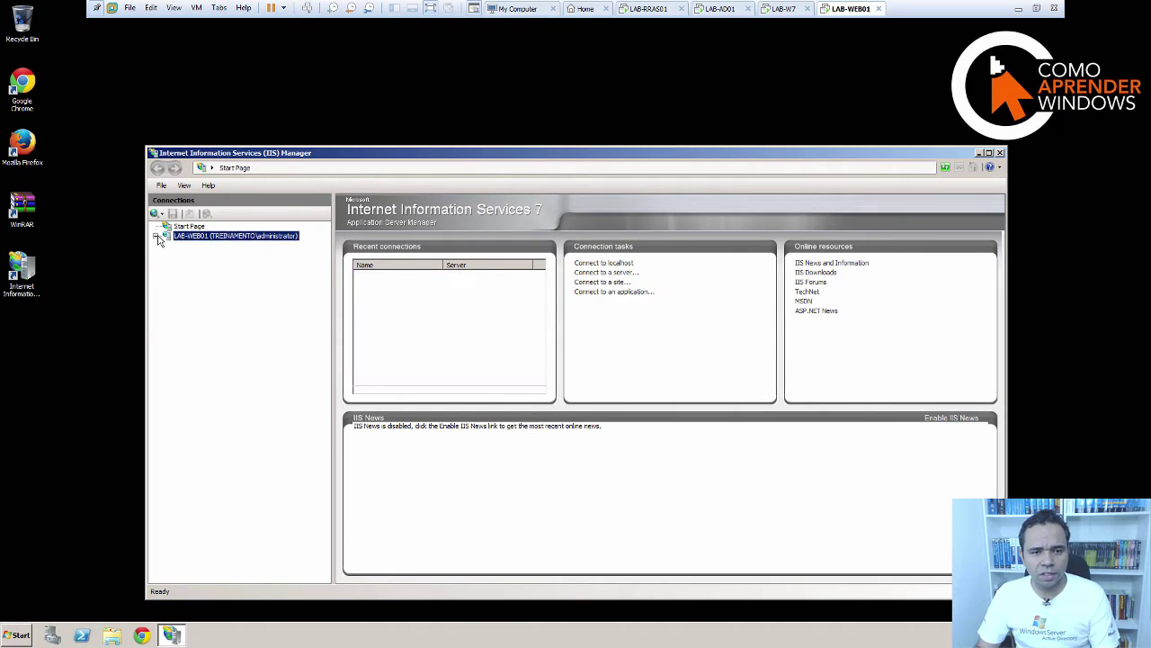
left_click(166, 255)
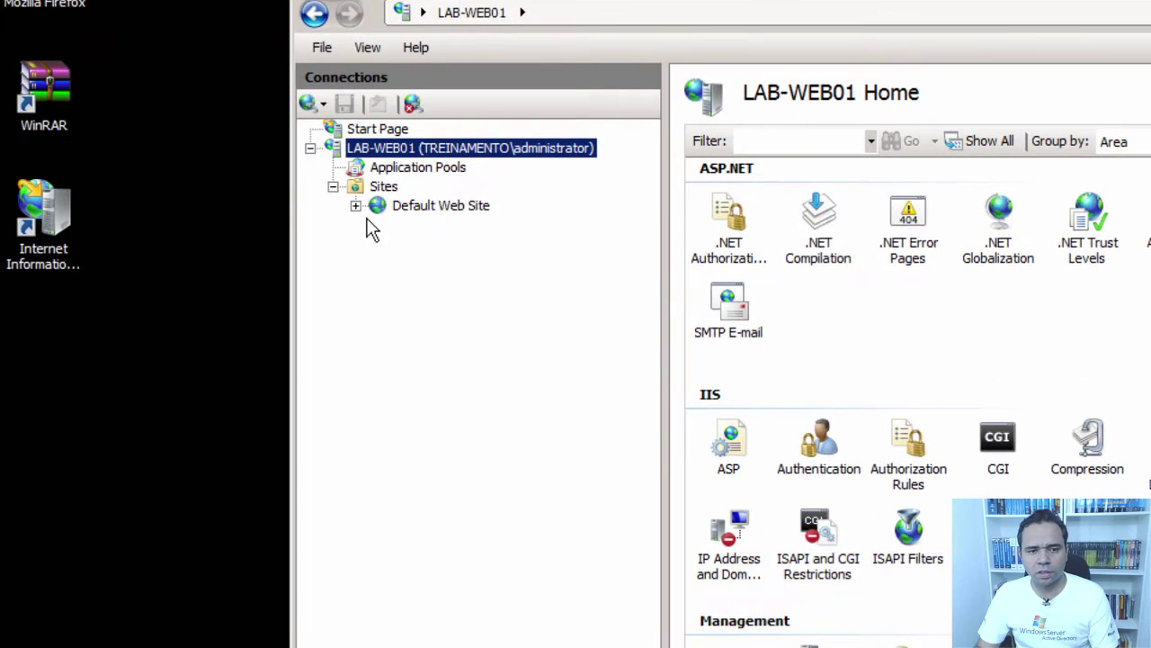
left_click(431, 206)
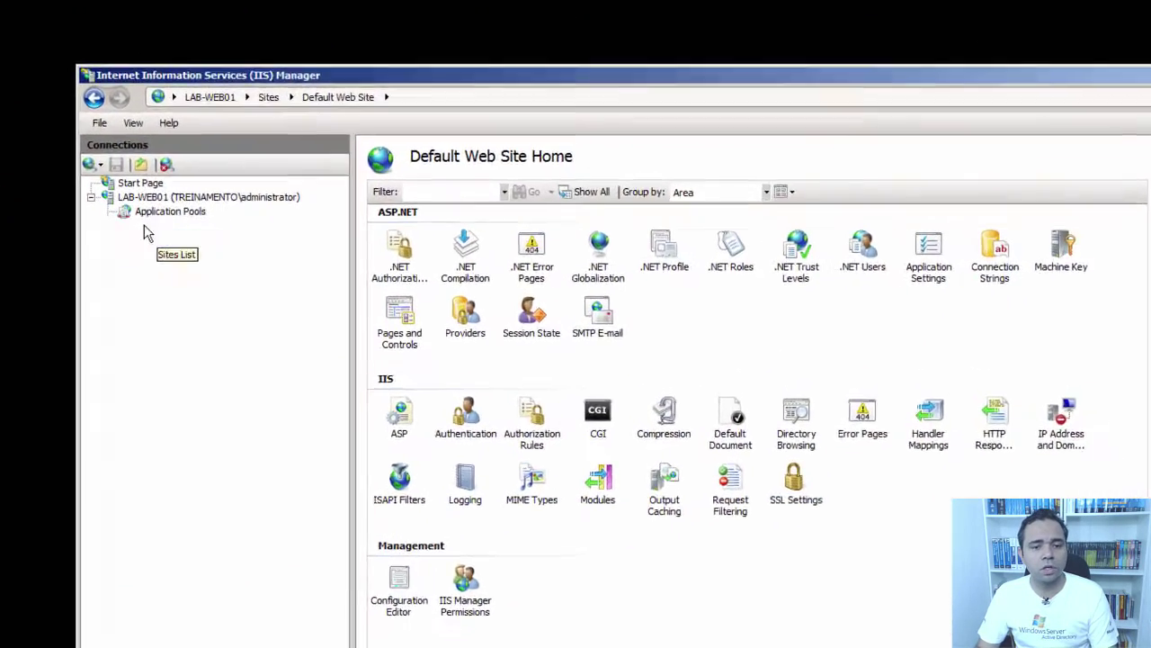
left_click(193, 256)
right_click(105, 204)
- Start a new web site named Site Carro
left_click(185, 211)
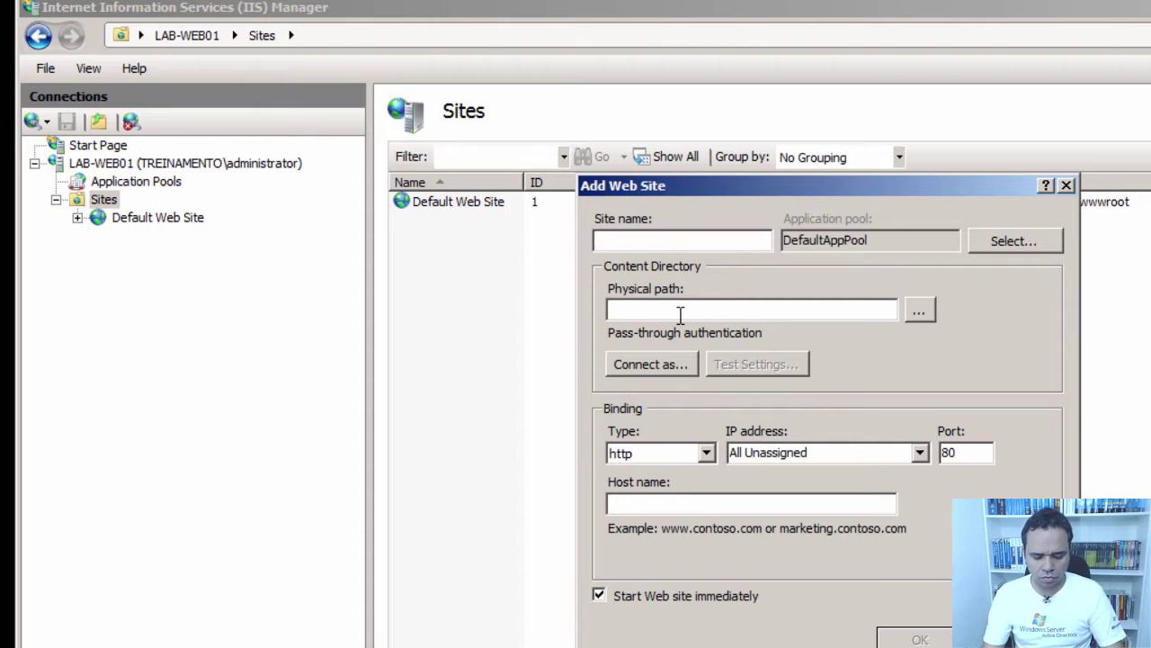
type("Site Car")
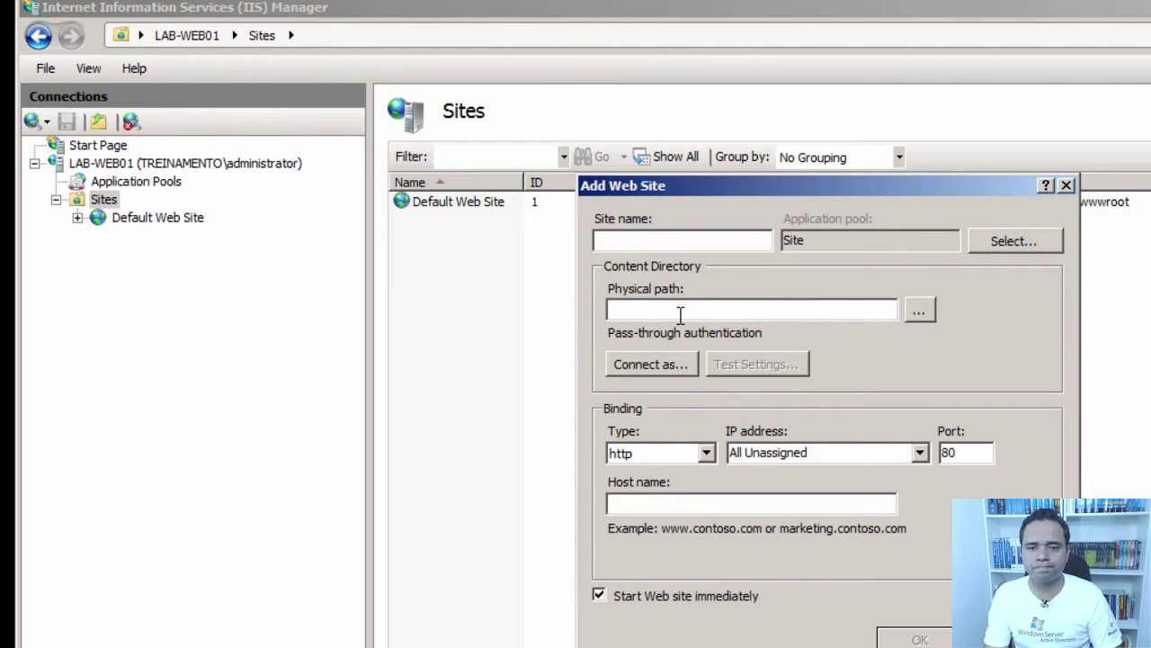
type("o")
key("BackSpace")
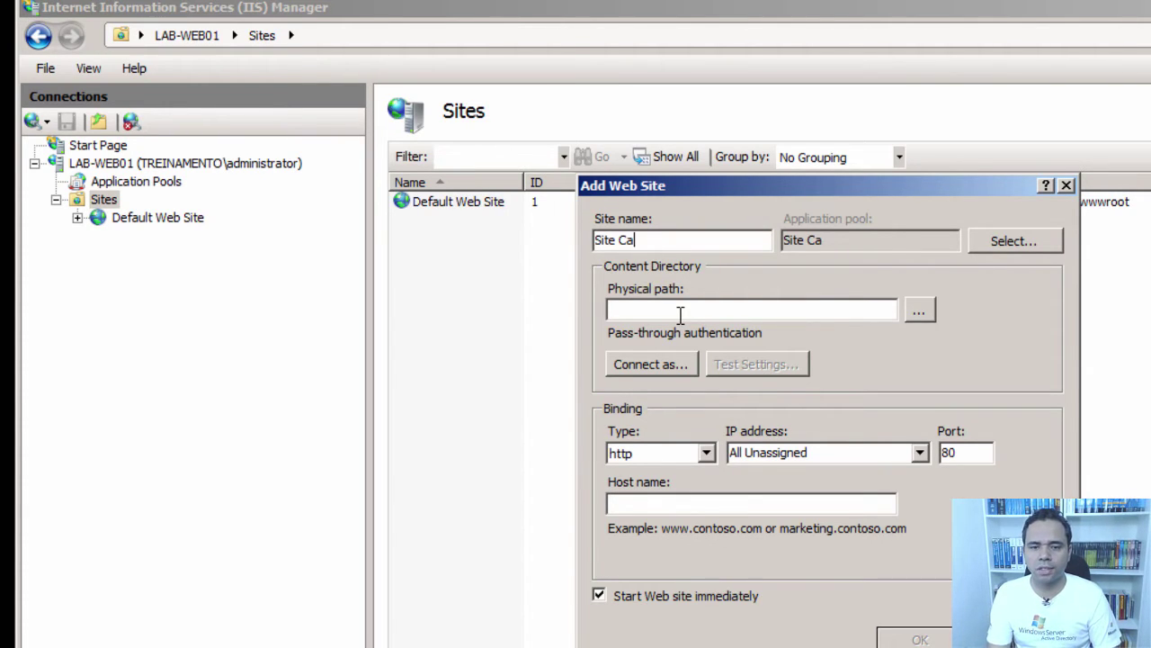
type("rro")
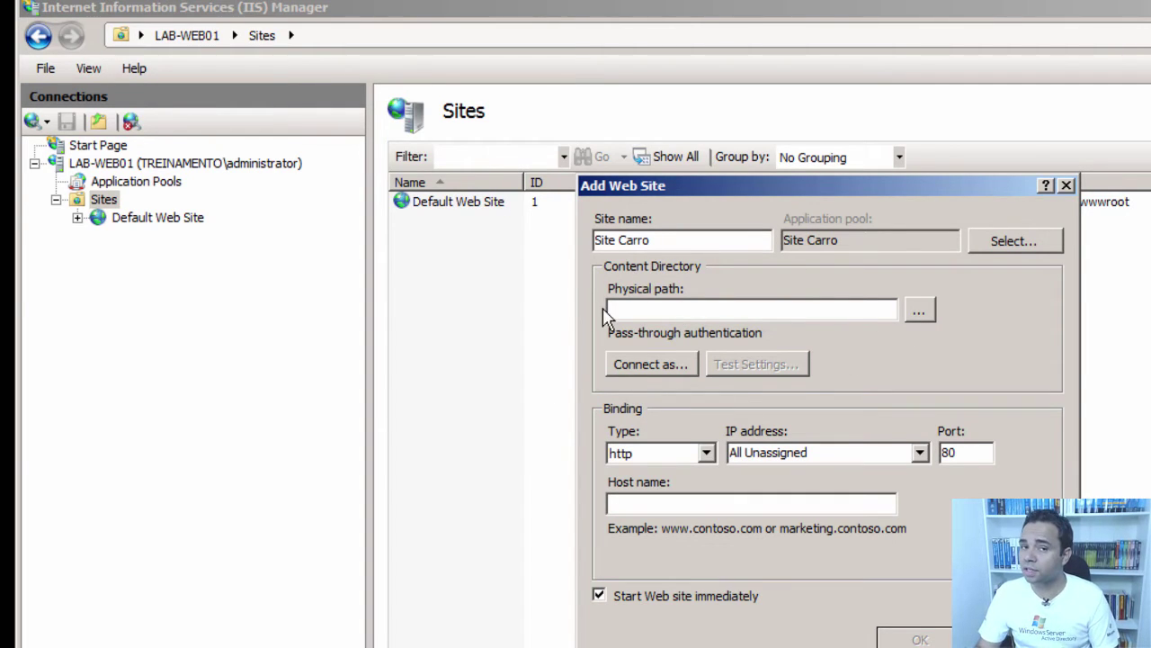
- Set the physical path to C:\Sites\html and keep the IP address All Unassigned
left_click(915, 308)
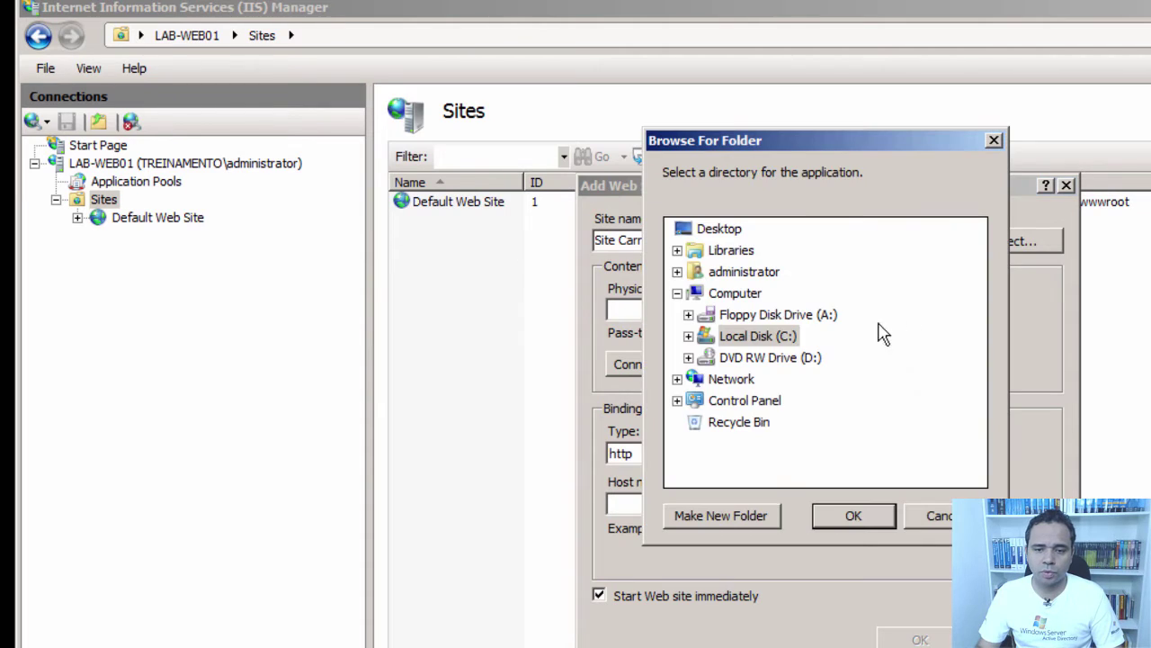
double_click(758, 335)
double_click(741, 465)
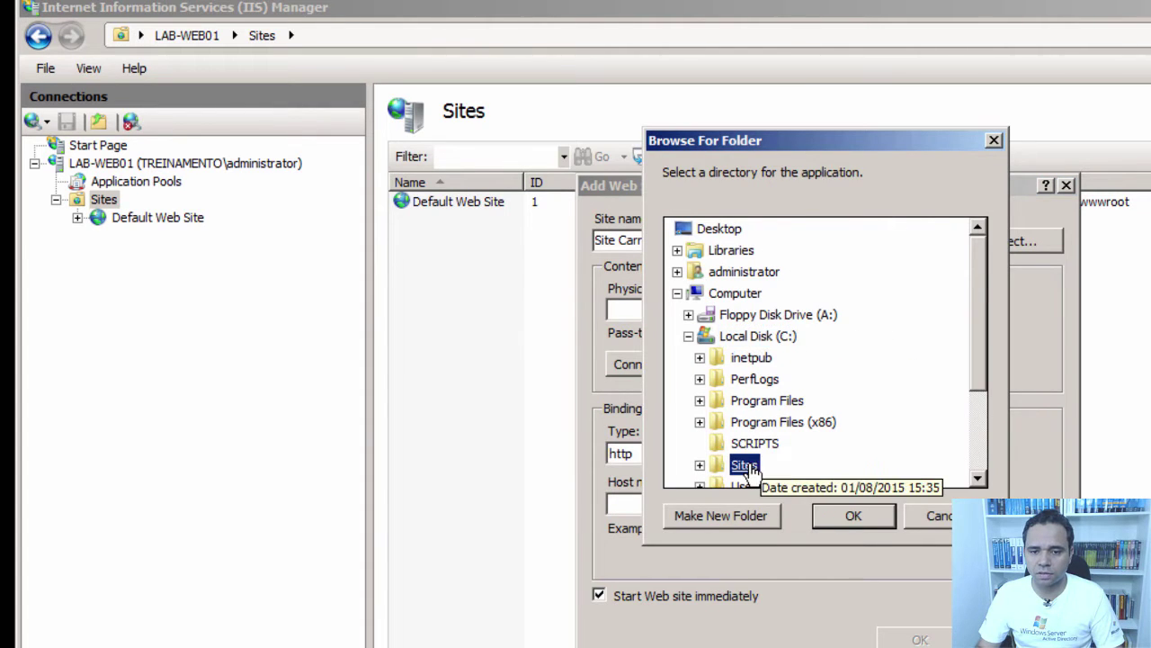
double_click(749, 380)
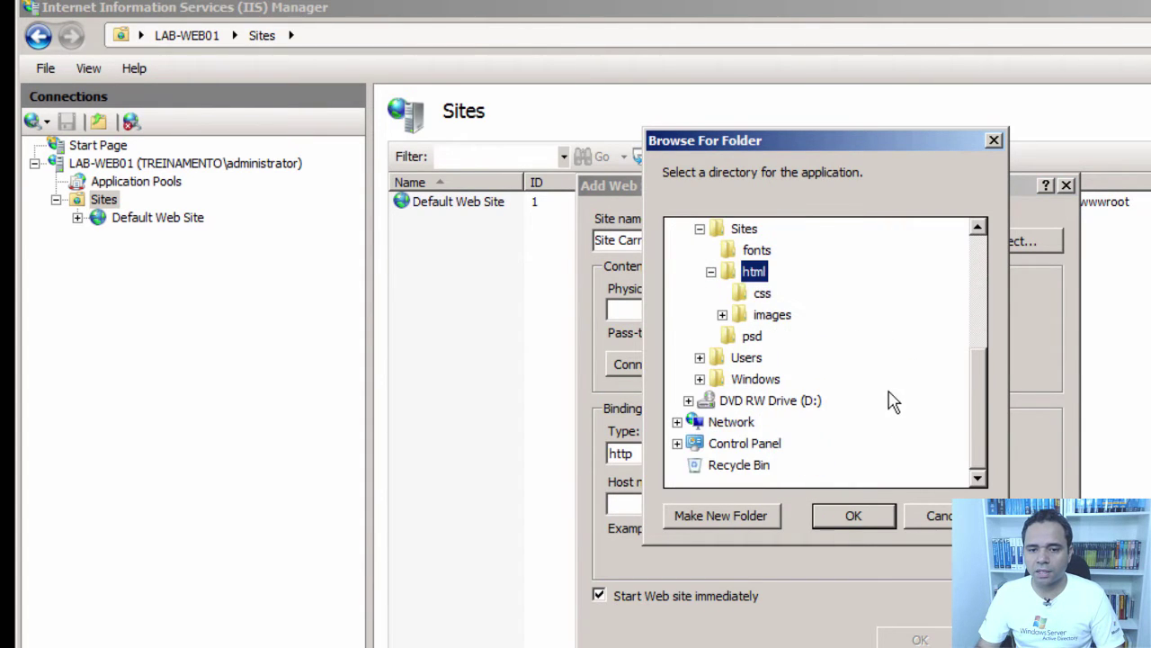
left_click(853, 515)
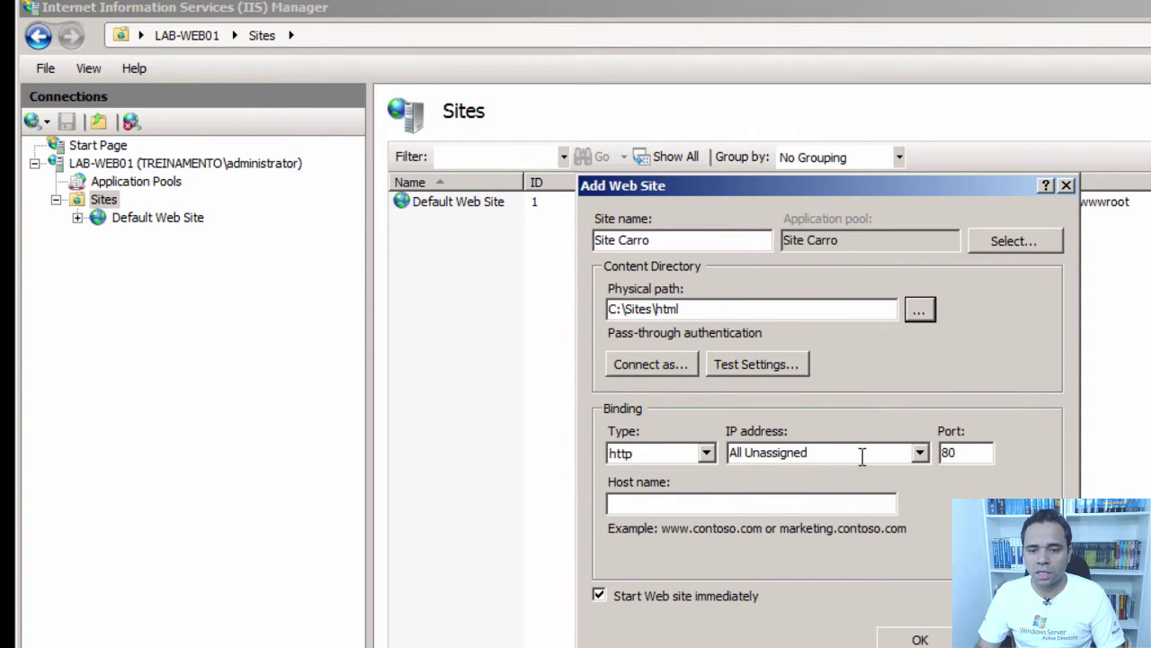
left_click(920, 454)
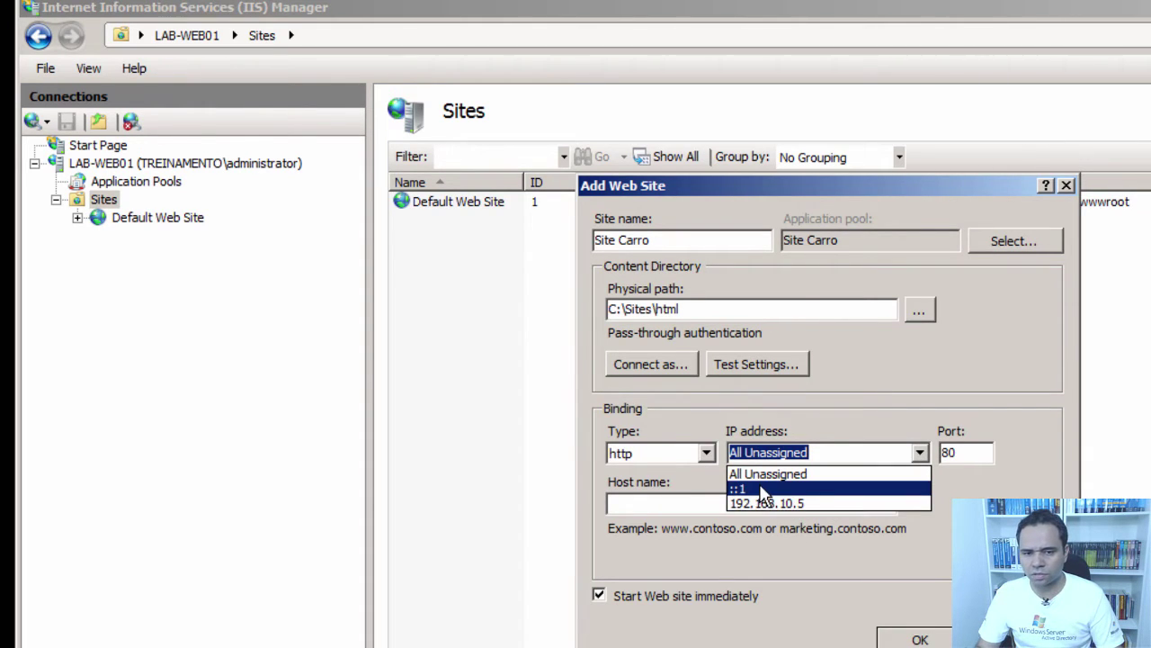
left_click(990, 403)
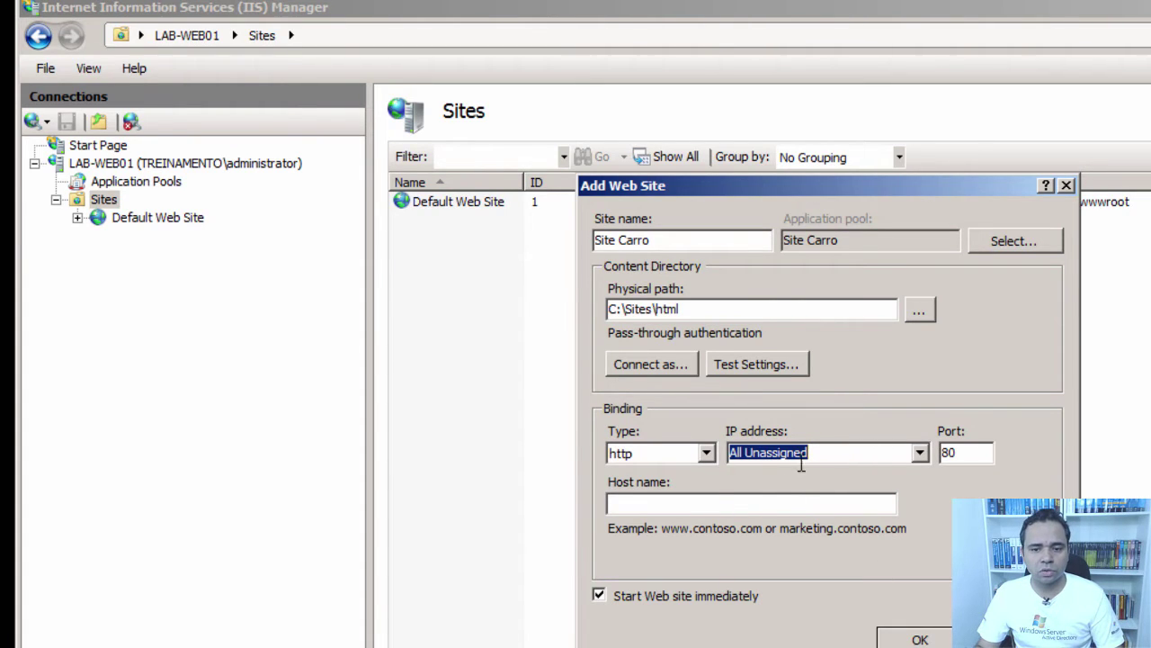
left_click(765, 503)
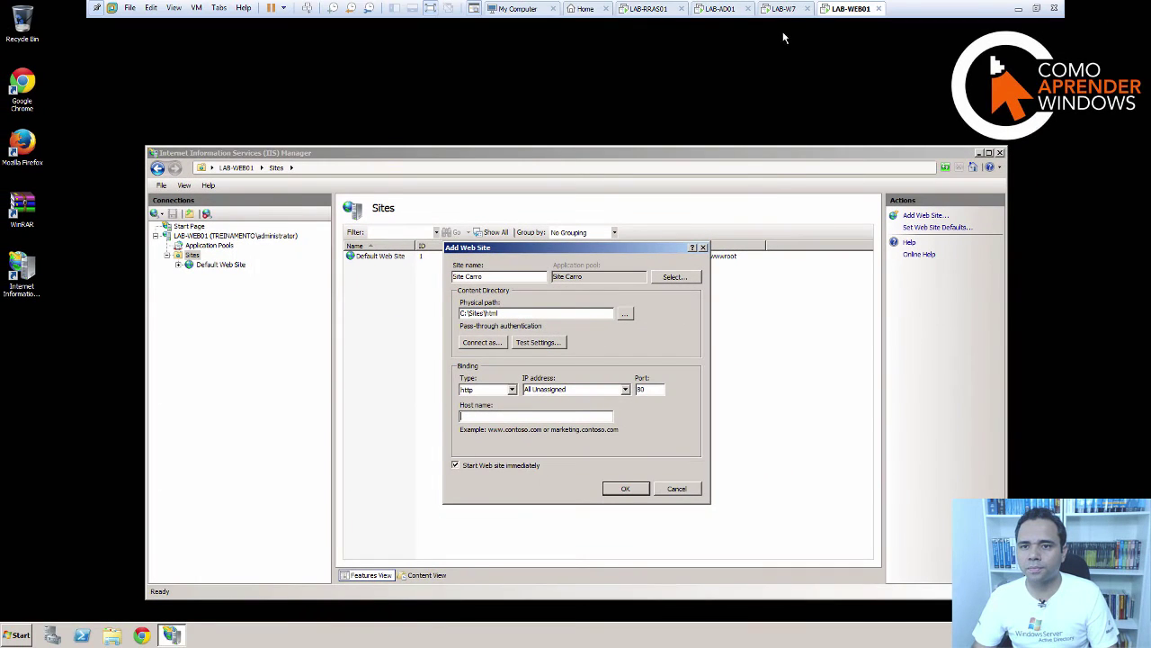
- Log on to the LAB-W7 Windows 7 client with the domain user's password
left_click(784, 8)
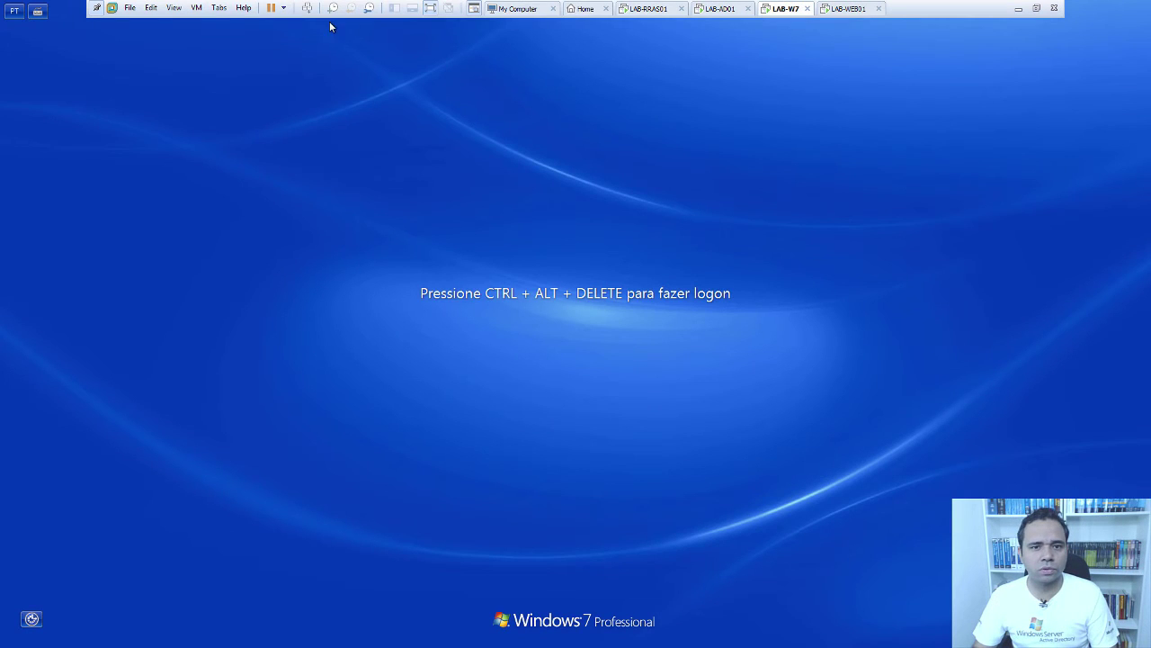
left_click(307, 7)
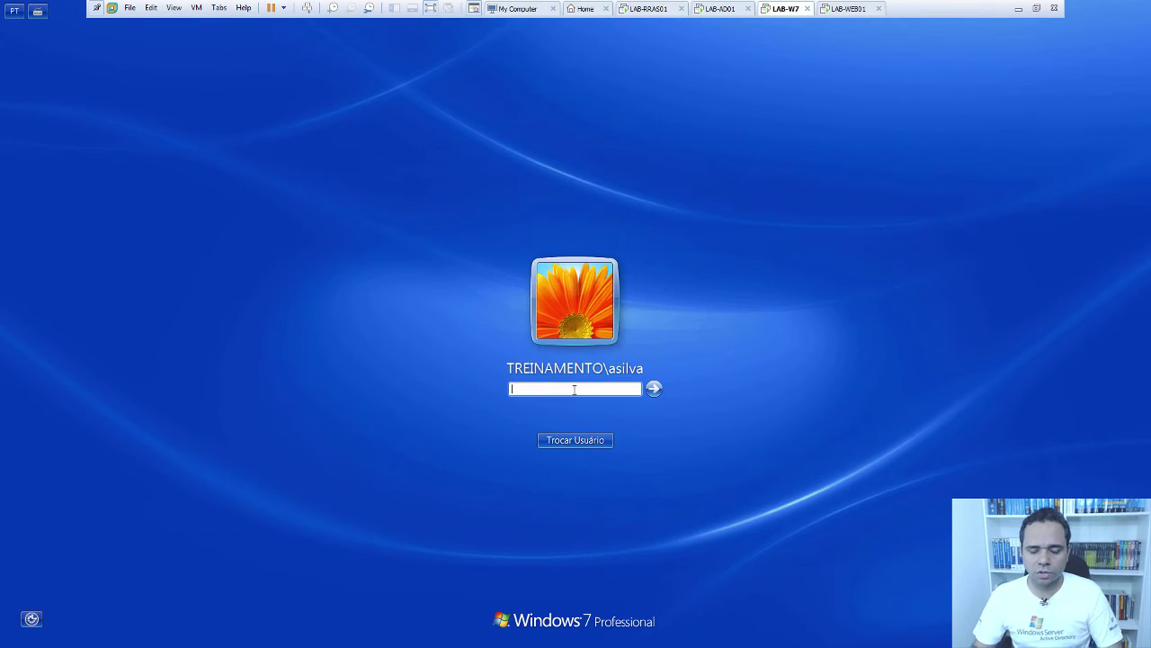
type("P@ssw0rd")
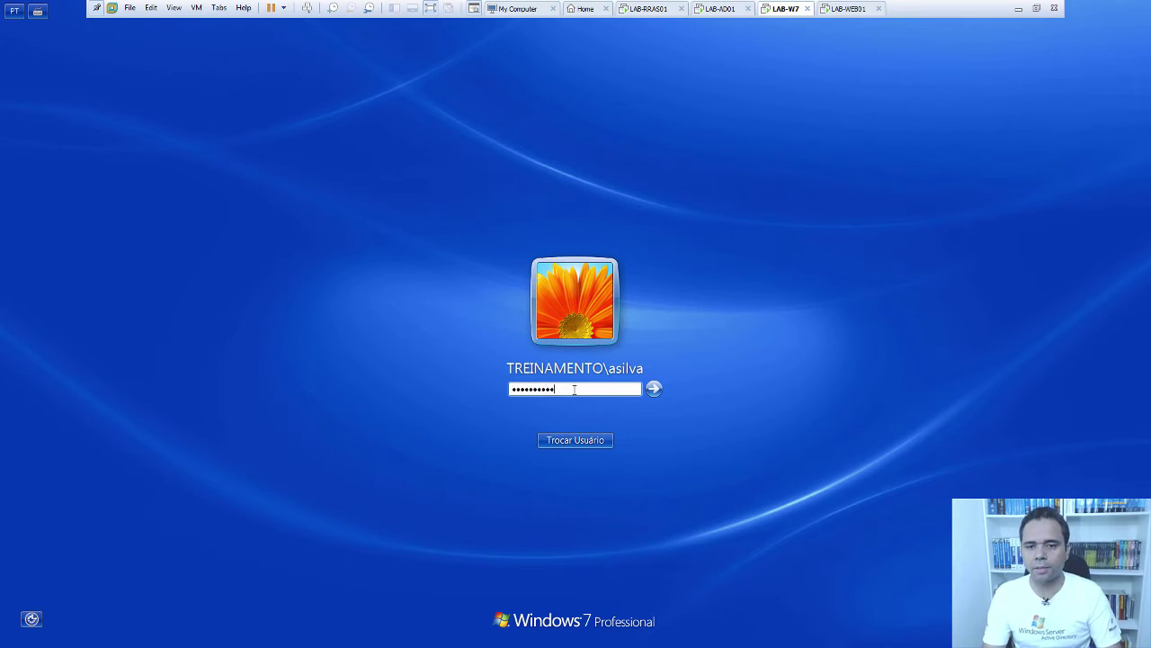
key("Return")
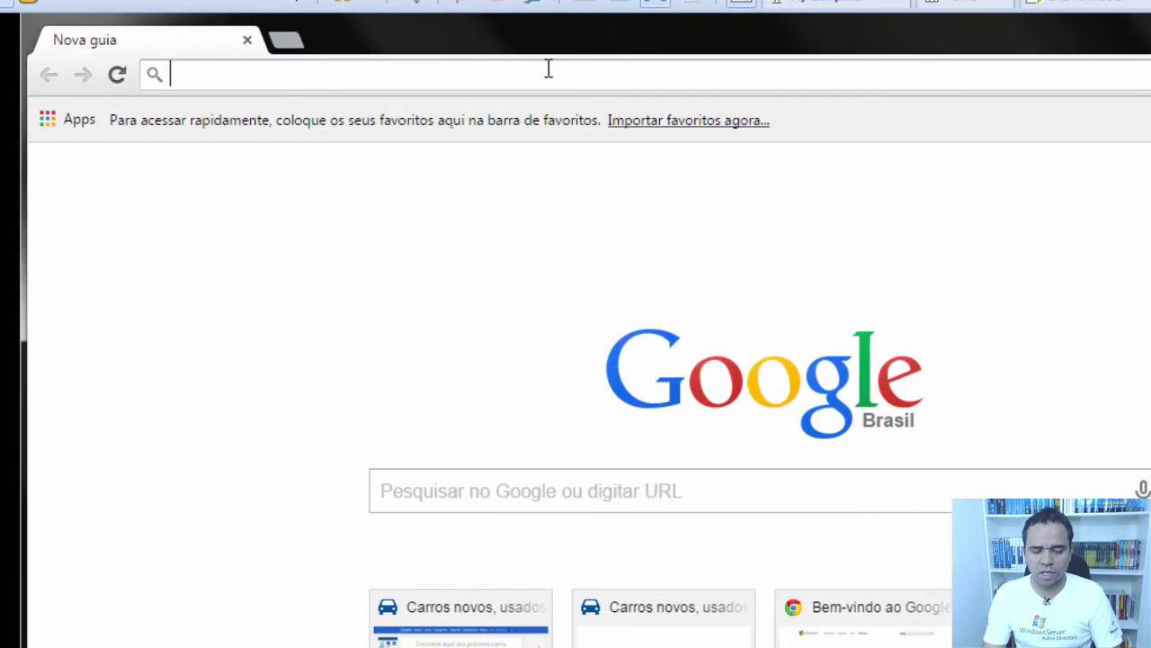
type("w")
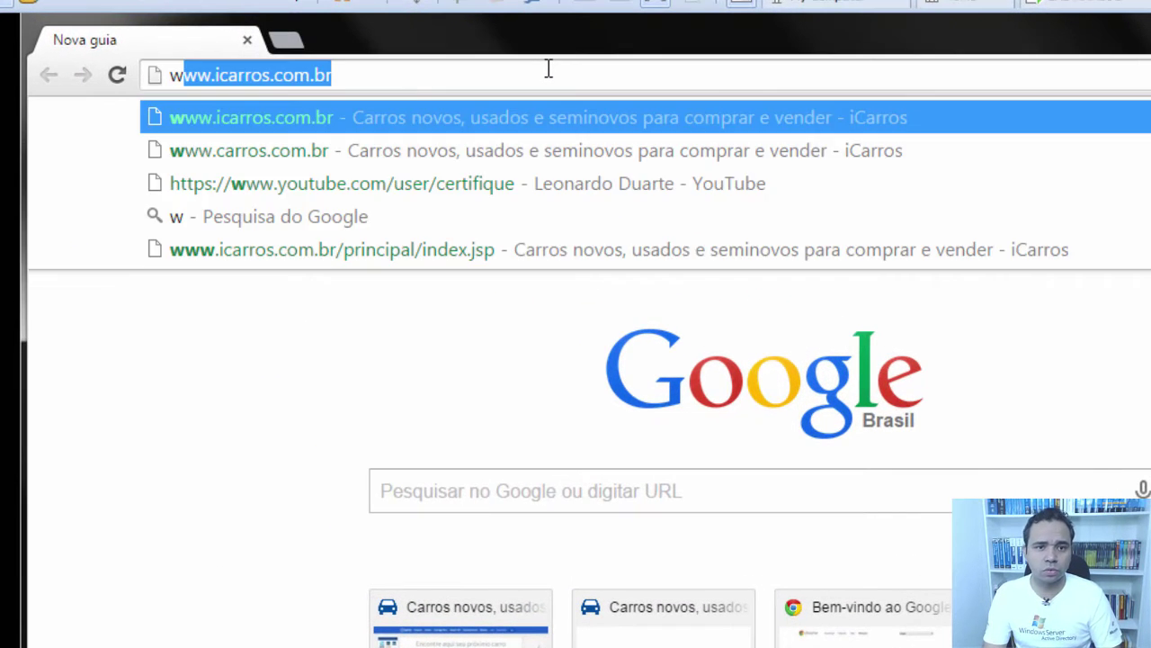
type("ww.")
key("Return")
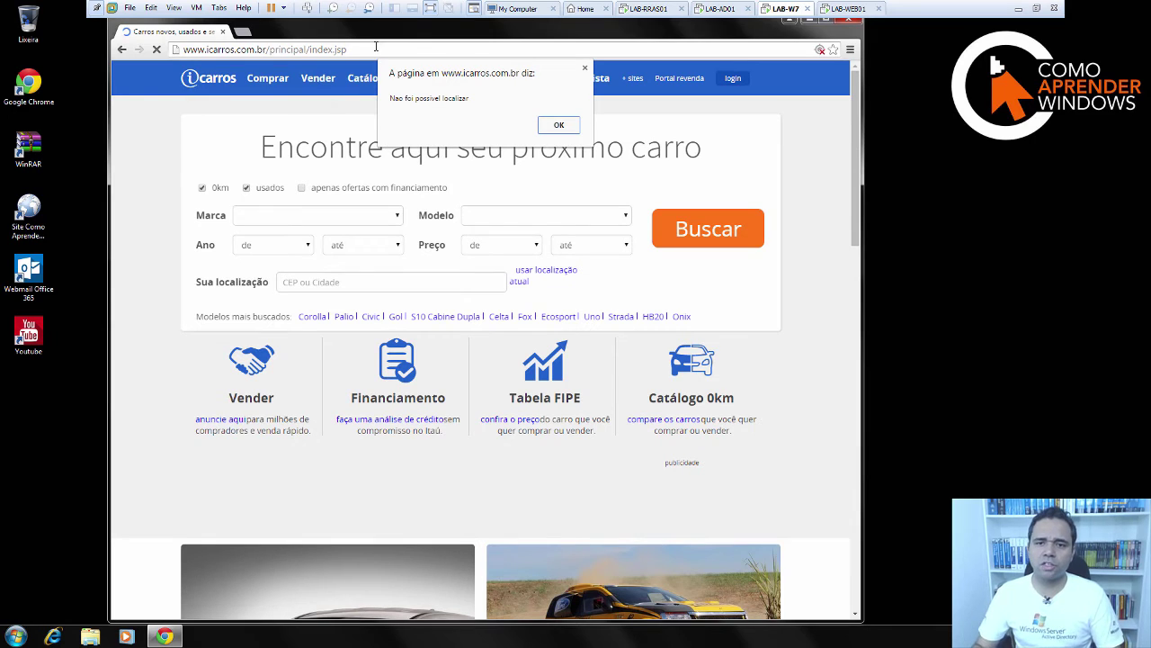
left_click(585, 68)
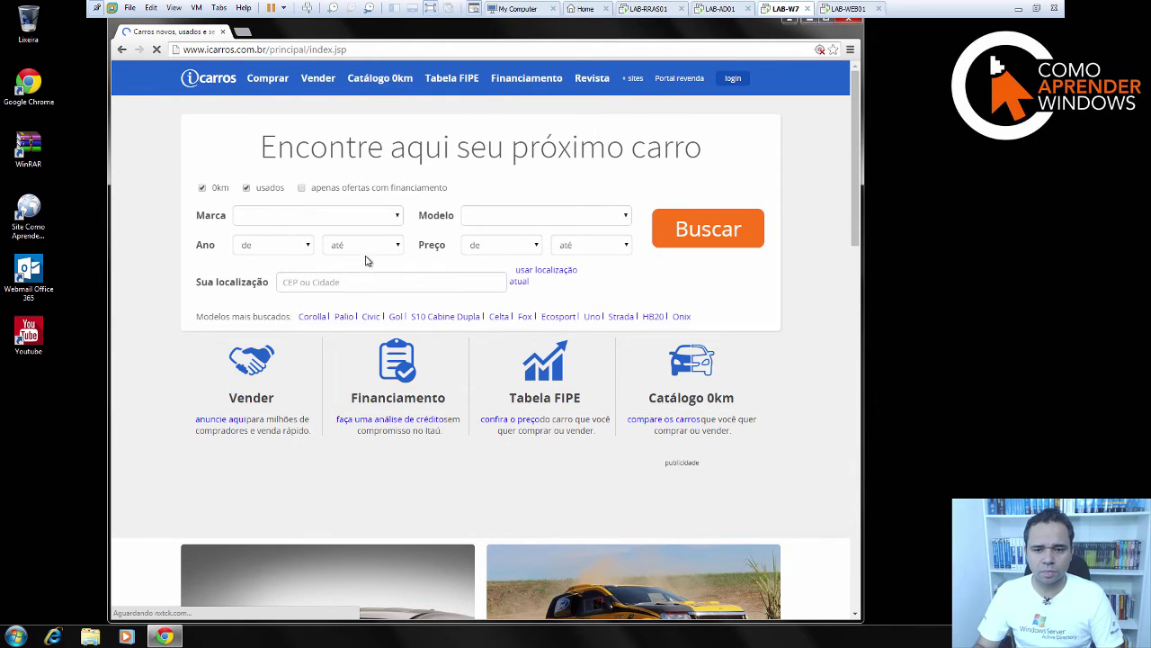
scroll(366, 259, "down", 3)
scroll(365, 258, "up", 3)
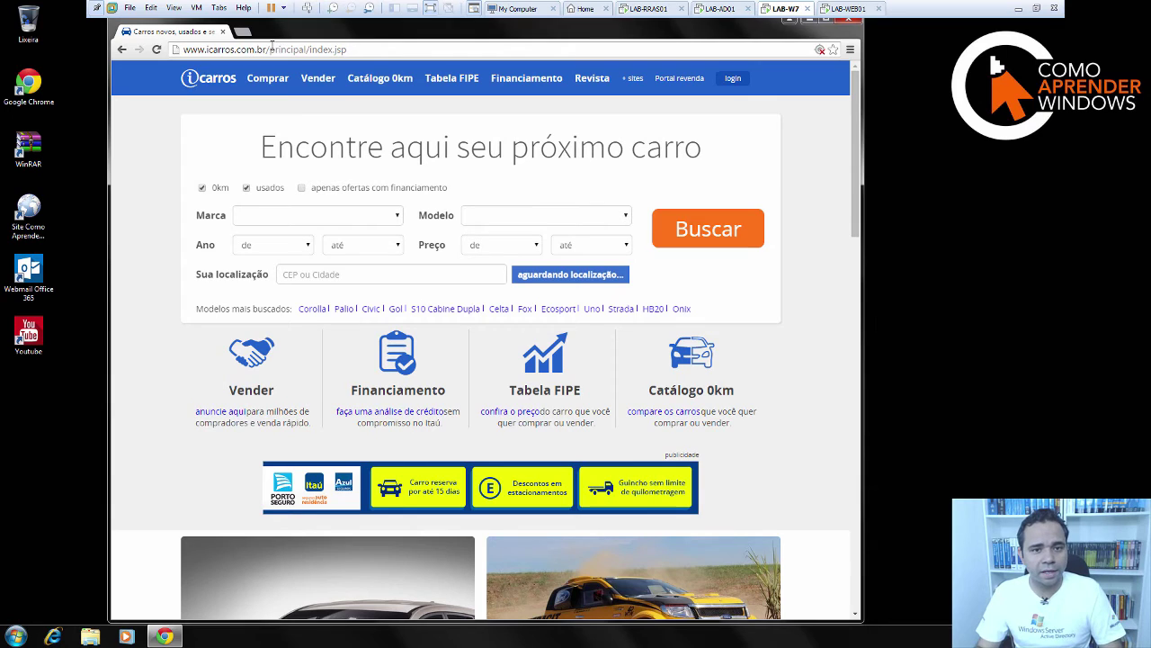
left_click_drag(269, 50, 184, 50)
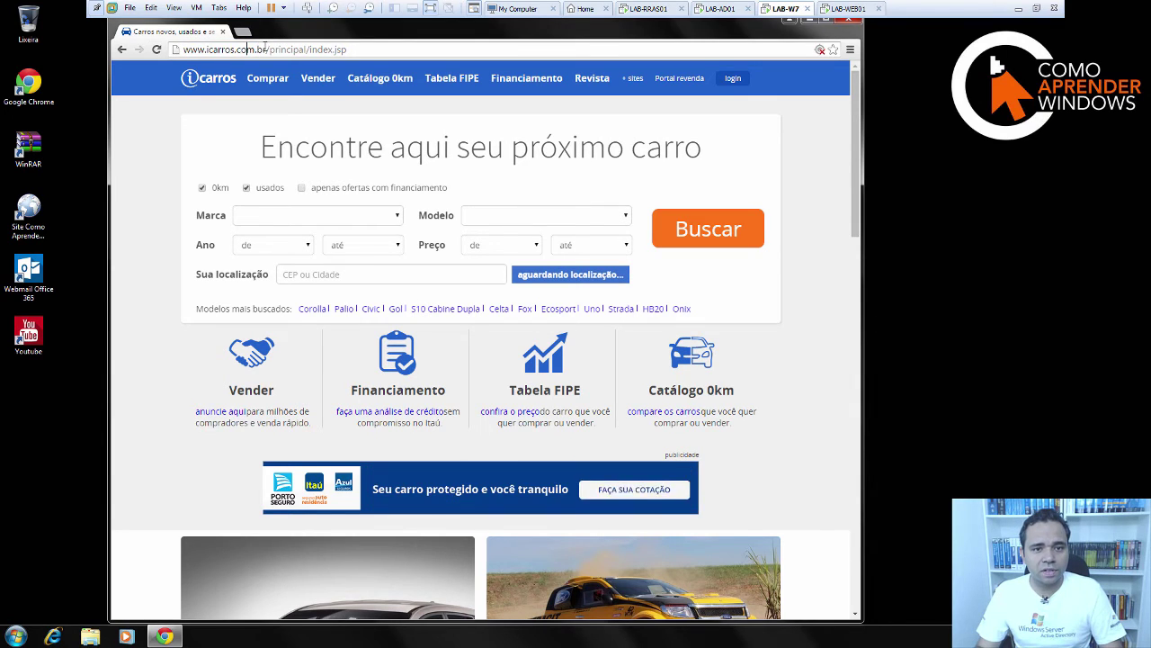
left_click_drag(267, 50, 167, 49)
key("ctrl+c")
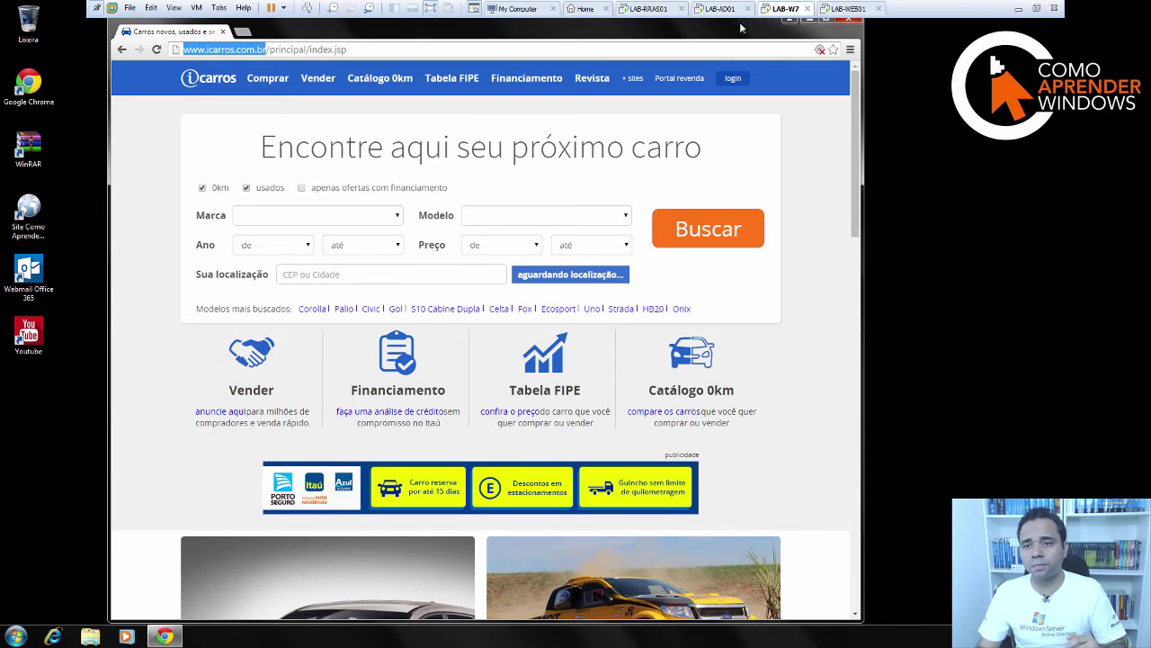
left_click(848, 9)
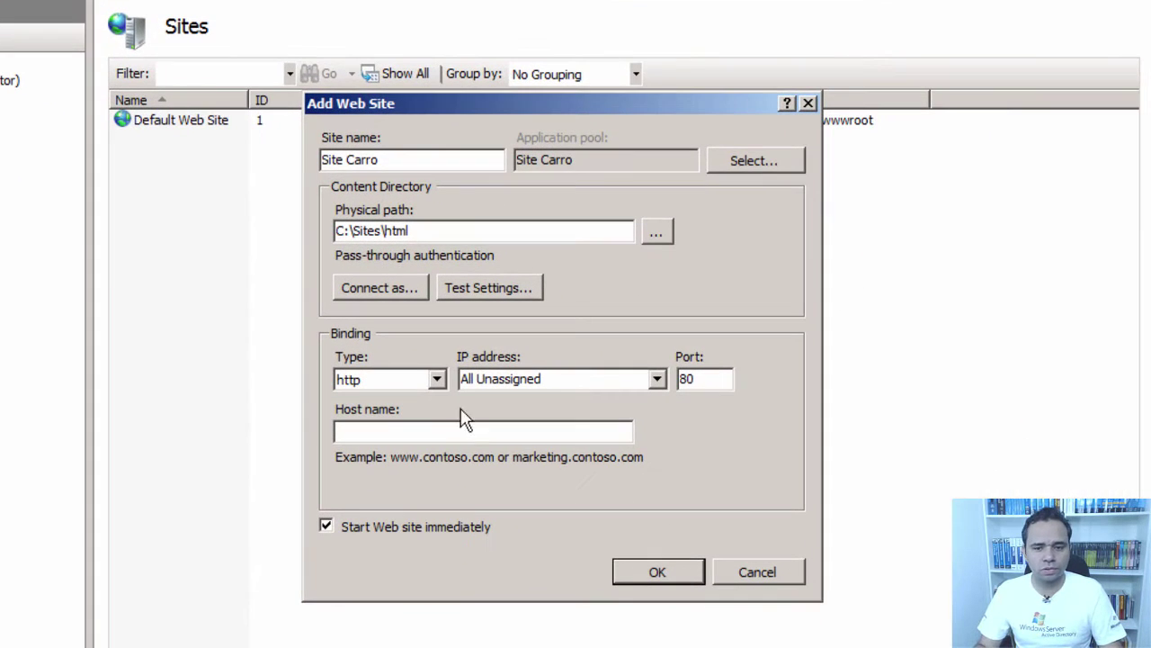
left_click(518, 416)
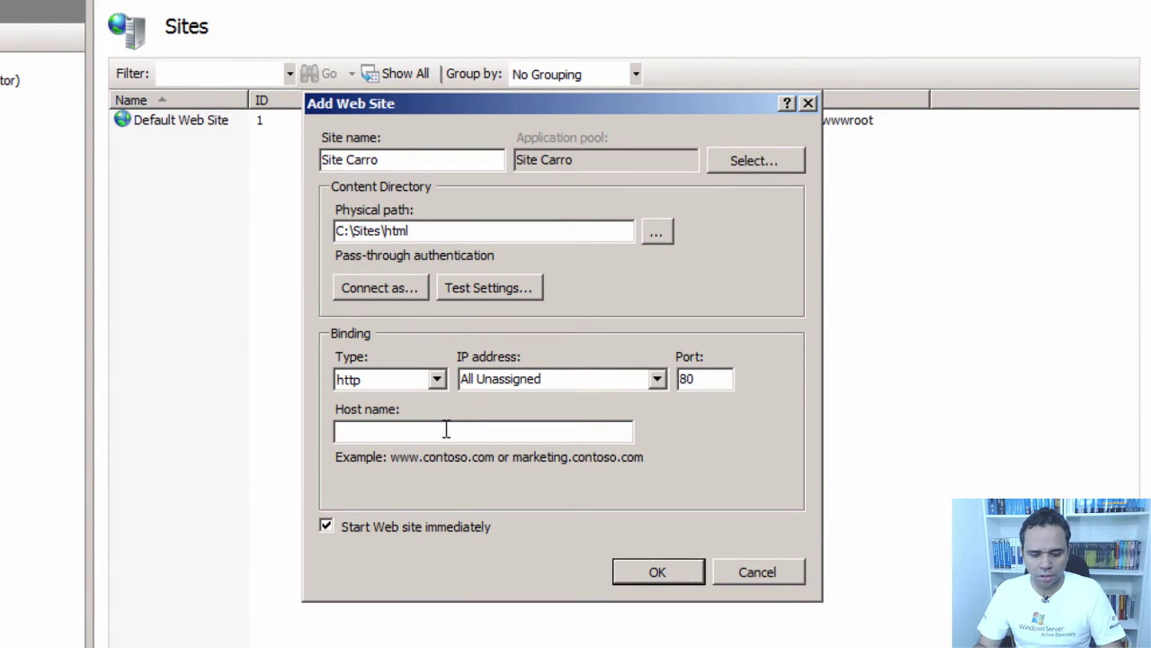
key("ctrl+v")
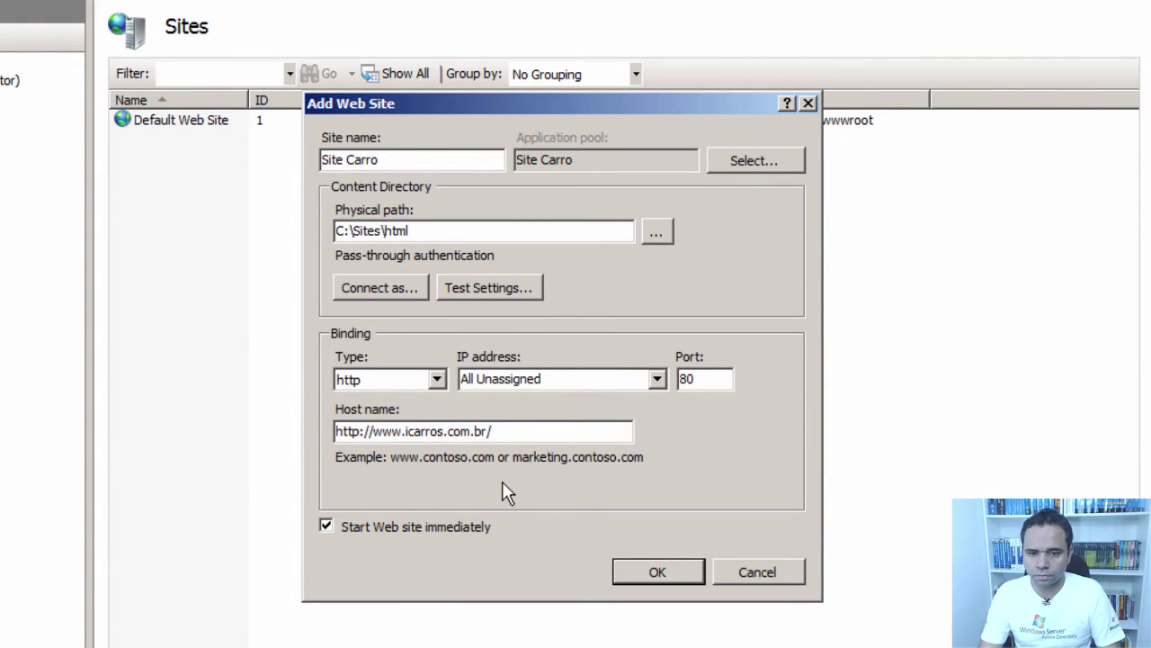
key("BackSpace")
key("Delete")
key("Delete")
key("Delete")
key("Delete")
key("Delete")
key("Delete")
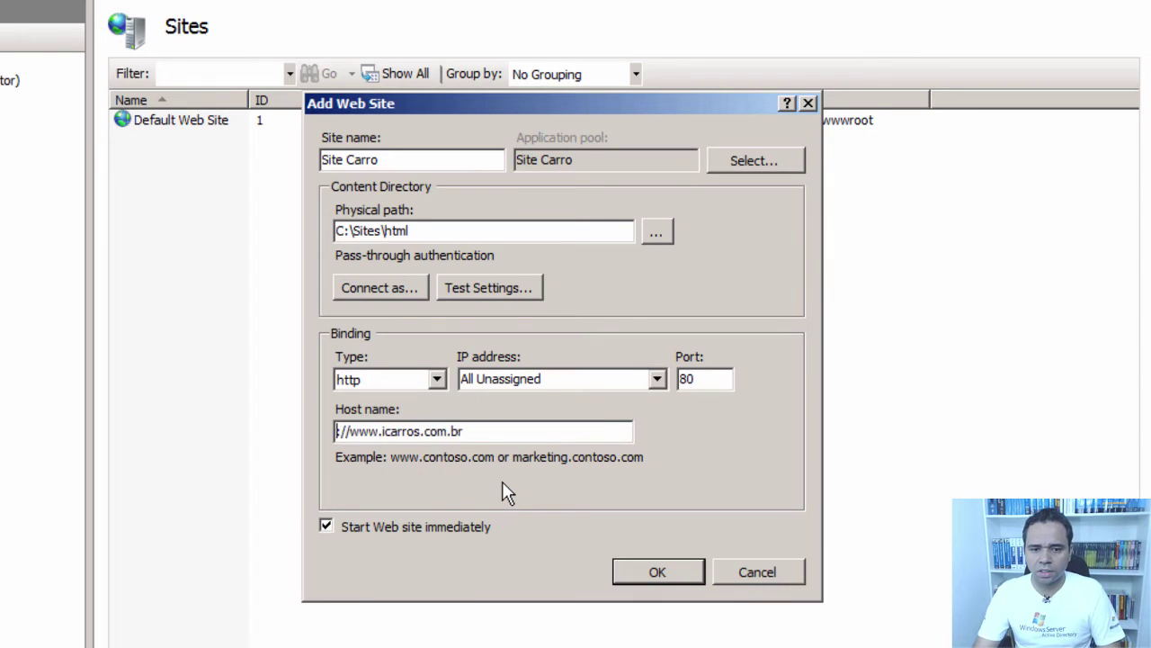
key("Delete")
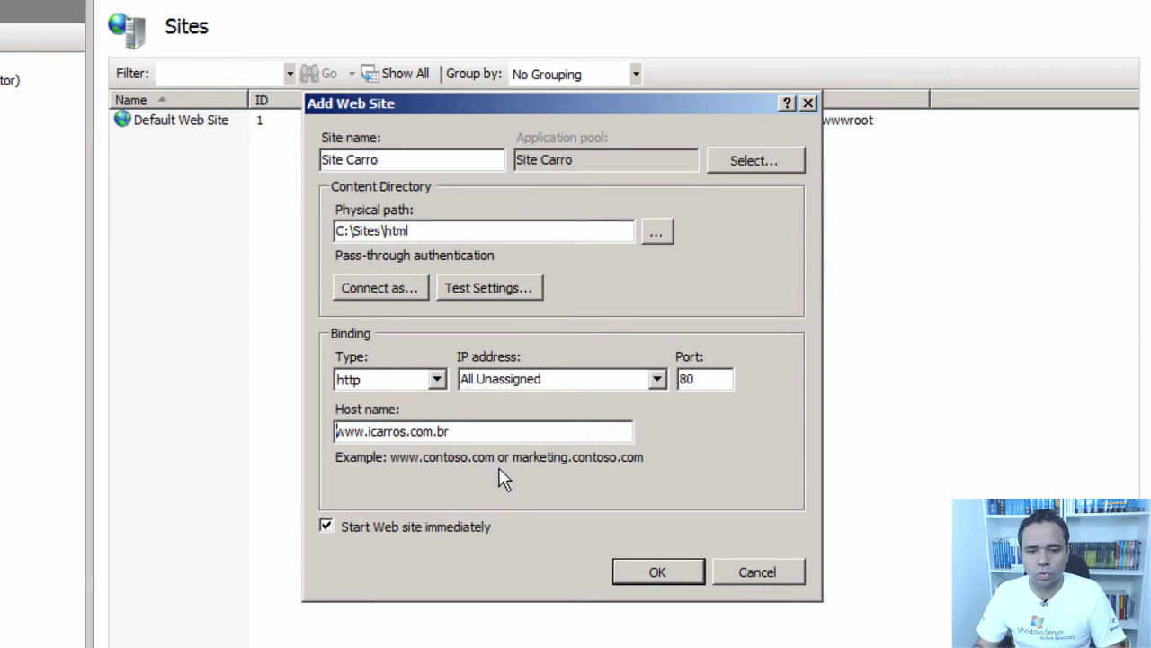
left_click(656, 573)
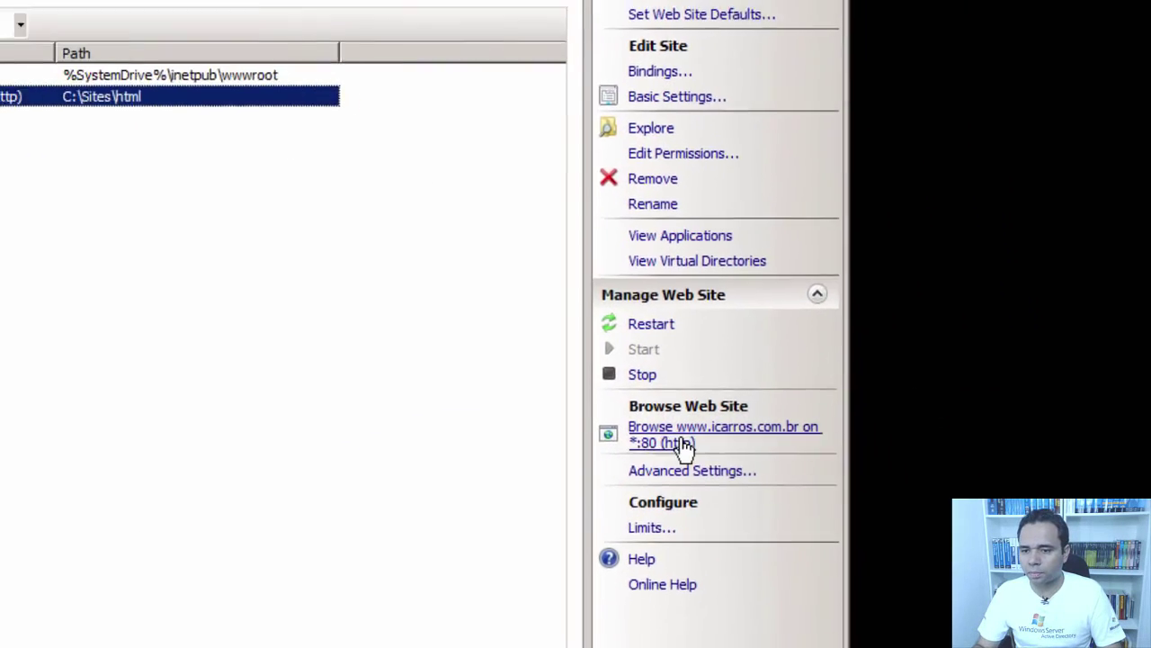
left_click(684, 442)
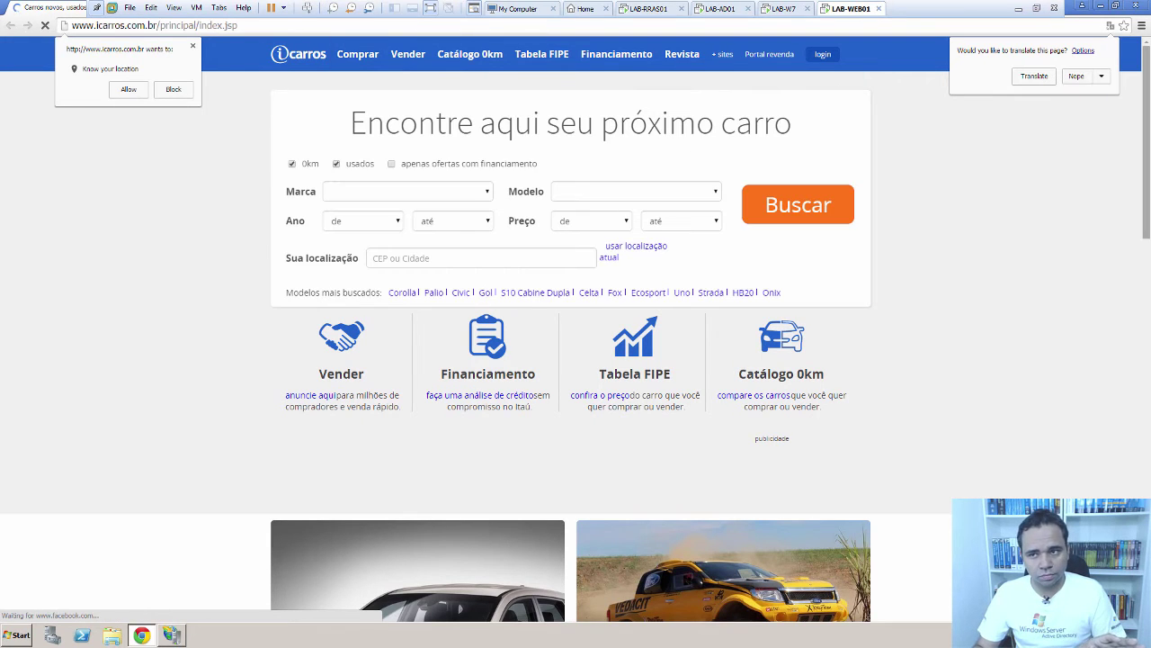
left_click(1077, 75)
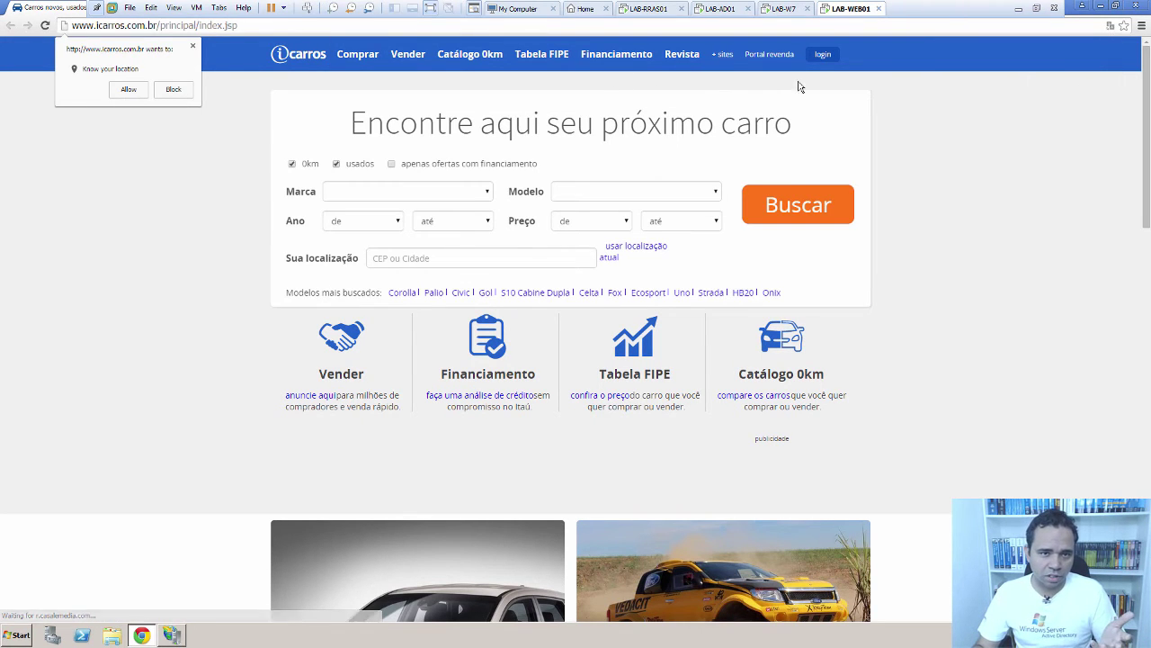
left_click(192, 46)
left_click(650, 96)
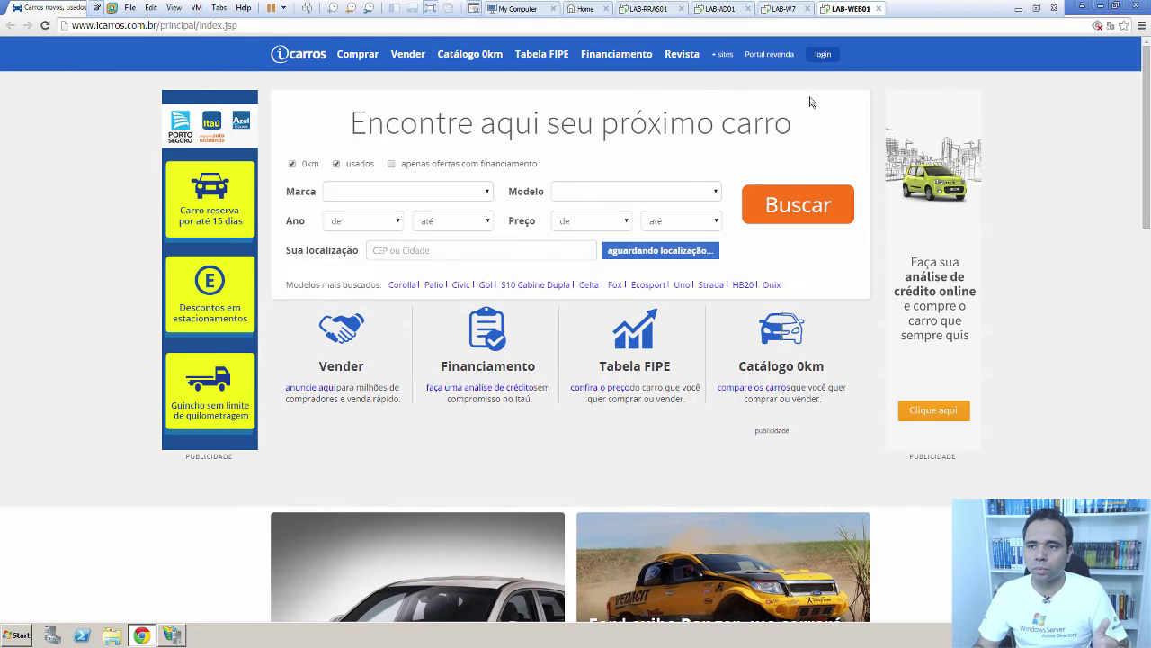
- Close the browser, deselect Site Carro in IIS, and switch to the LAB-AD01 VM
left_click(1139, 8)
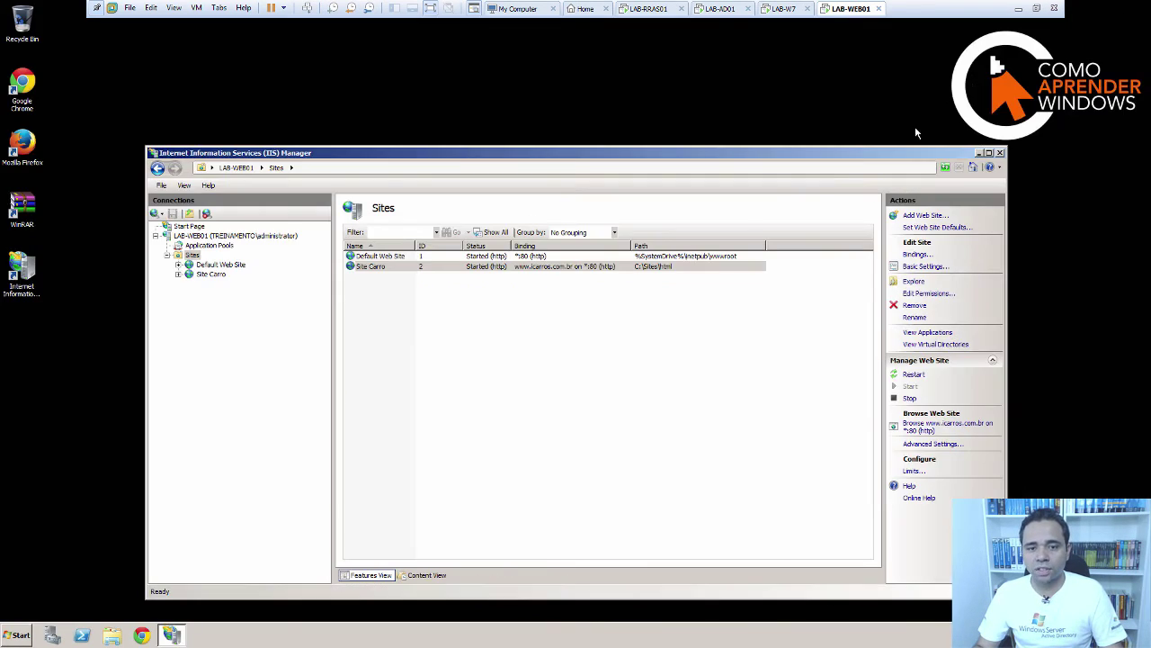
left_click(549, 316)
left_click(723, 9)
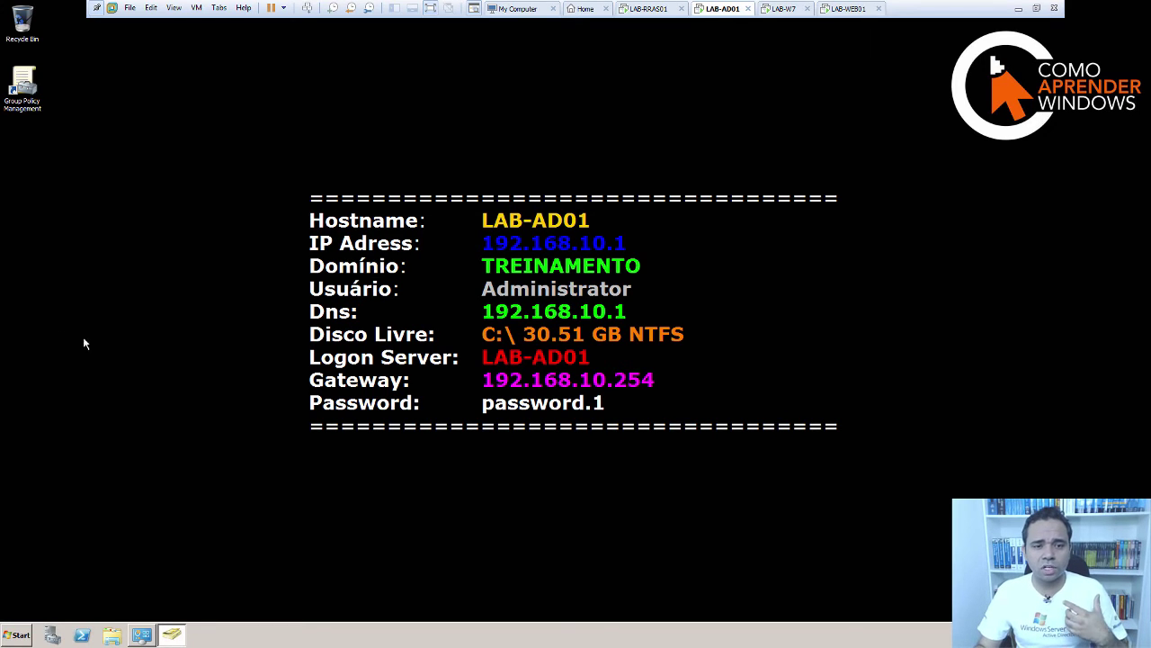
- Open DNS Manager and start a new zone under Forward Lookup Zones
left_click(20, 635)
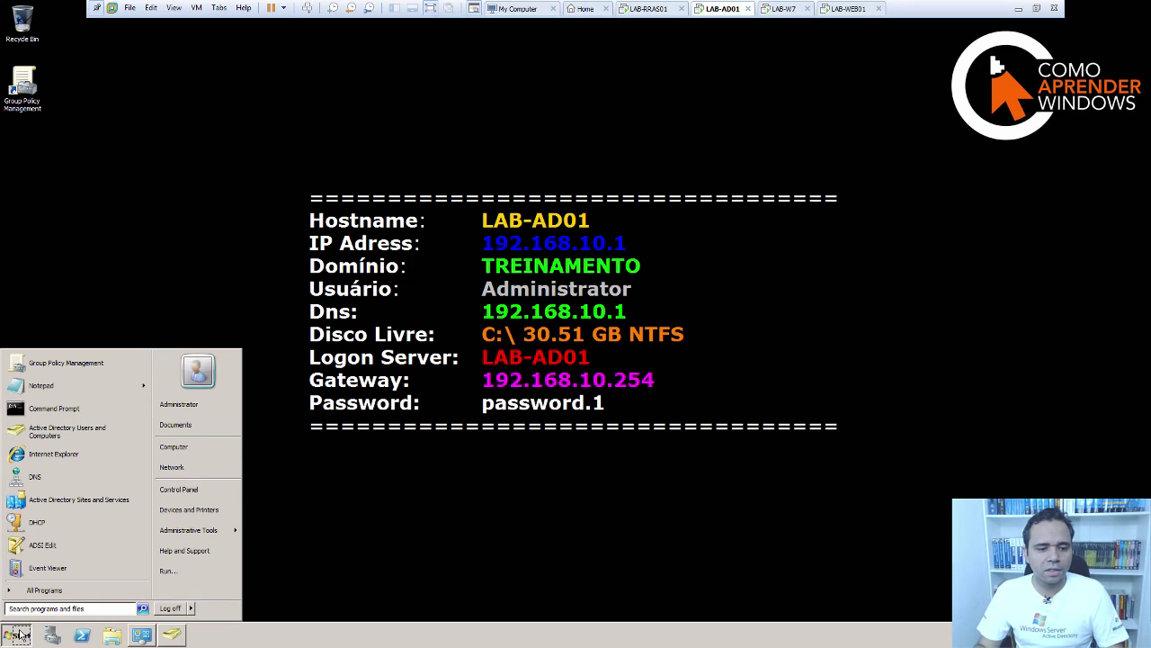
left_click(40, 478)
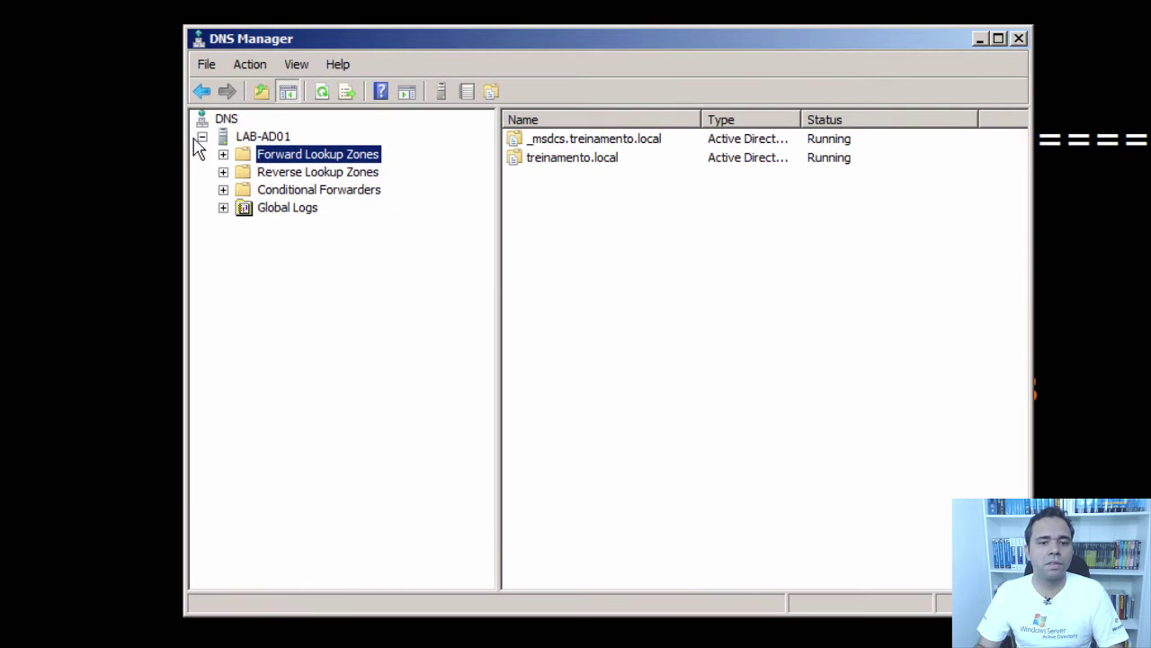
double_click(232, 153)
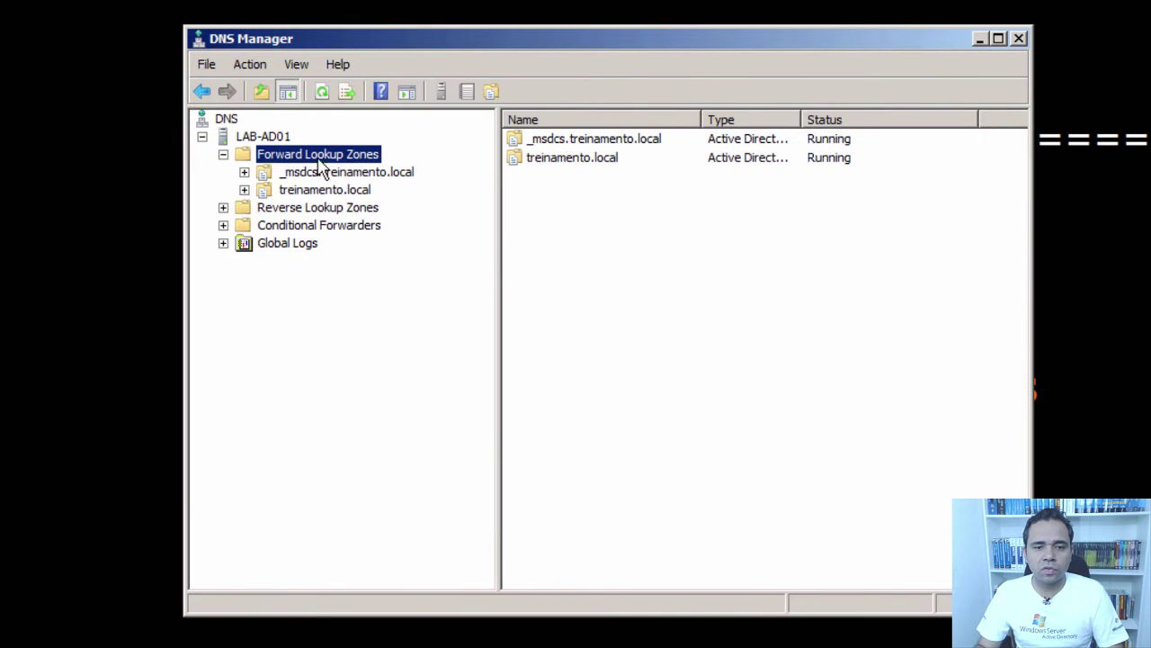
right_click(320, 157)
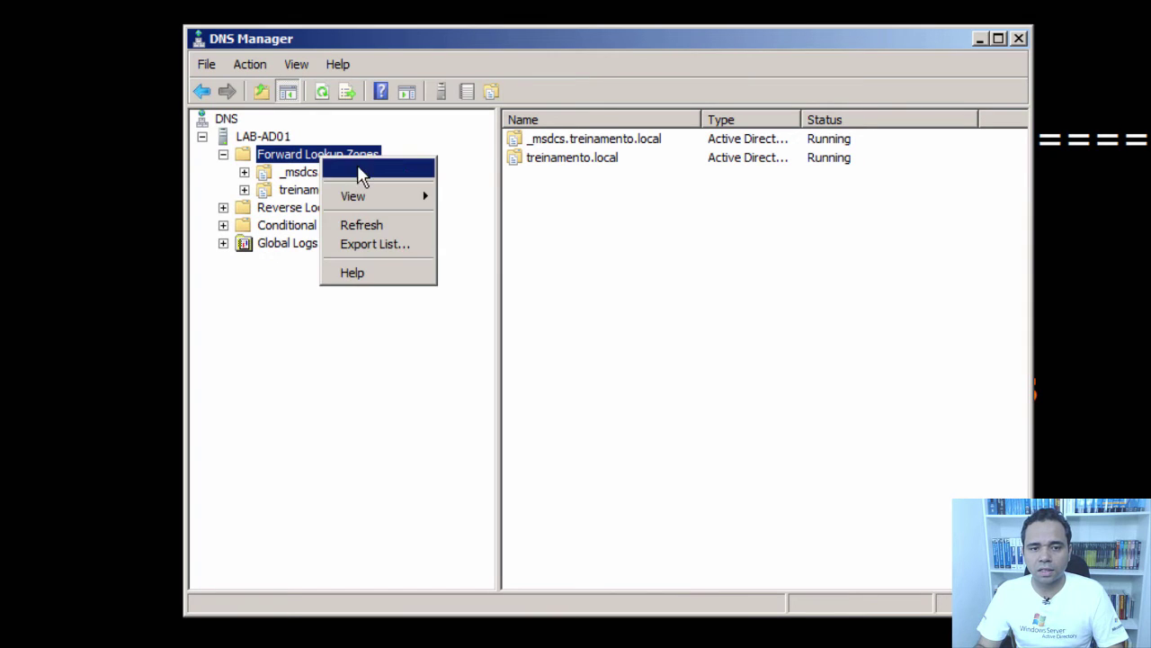
left_click(371, 171)
- Create the non-AD primary zone icarros.com.br with file icarros.com.br.dns and view its records
left_click(619, 446)
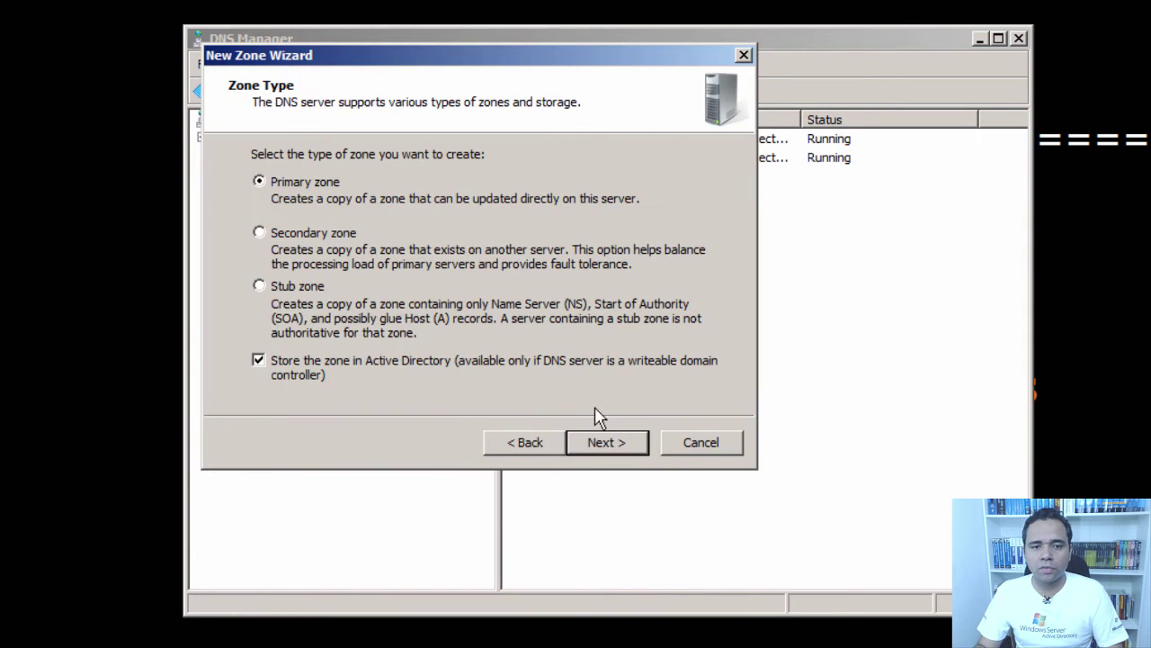
left_click(287, 362)
left_click(599, 443)
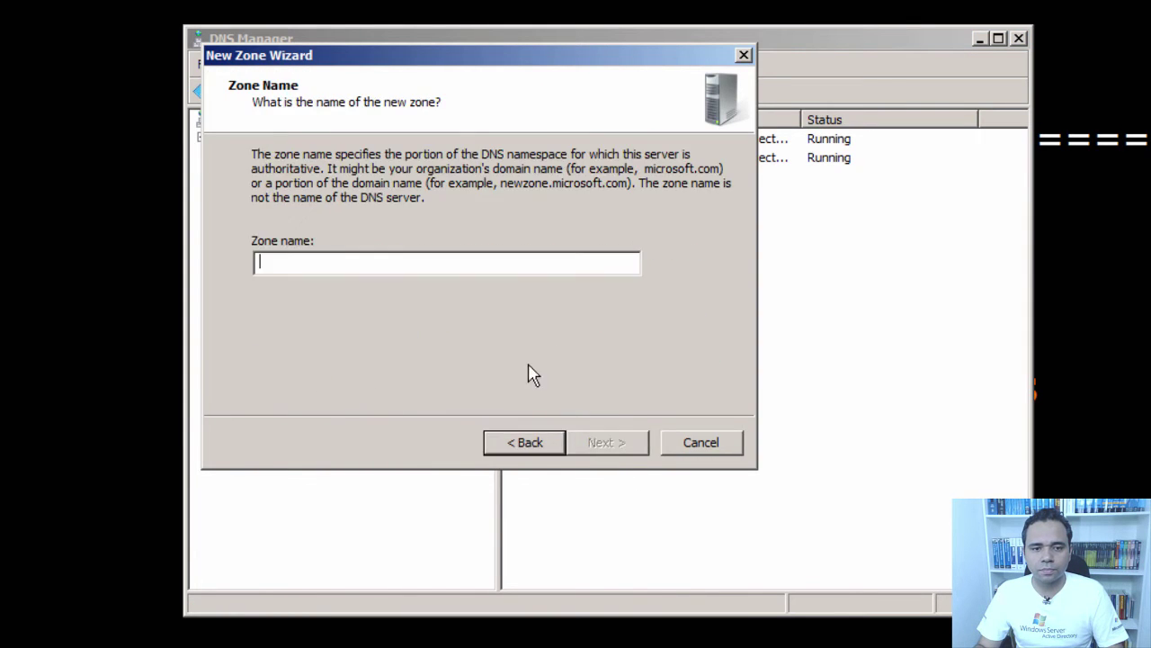
type("icarr")
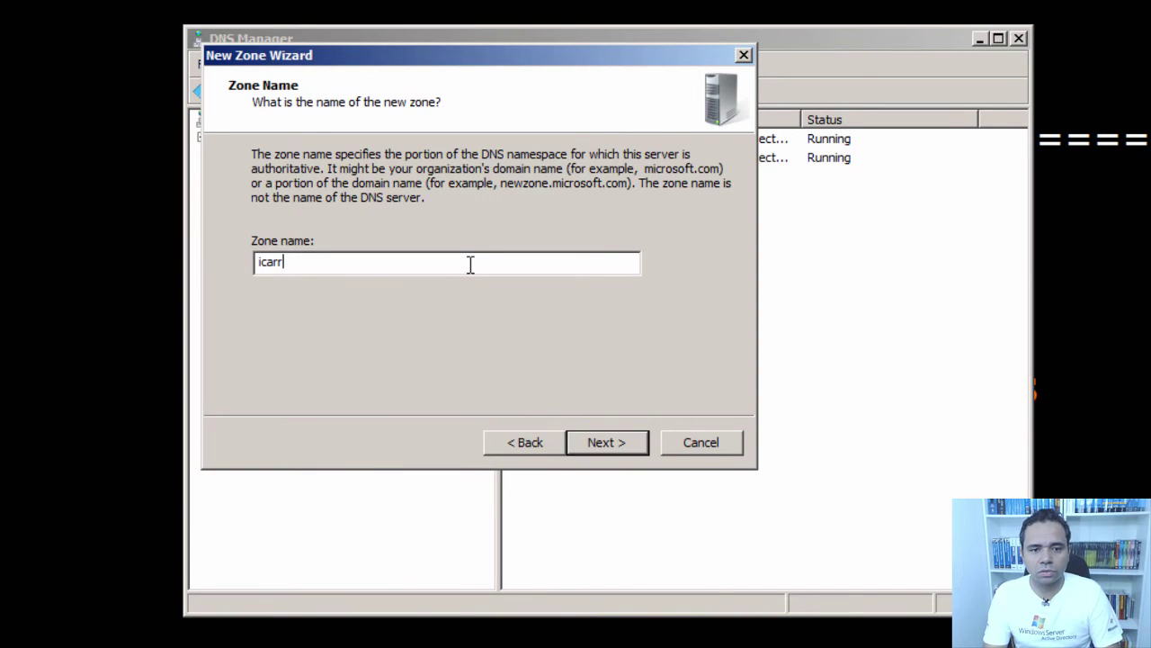
type("os.com.br")
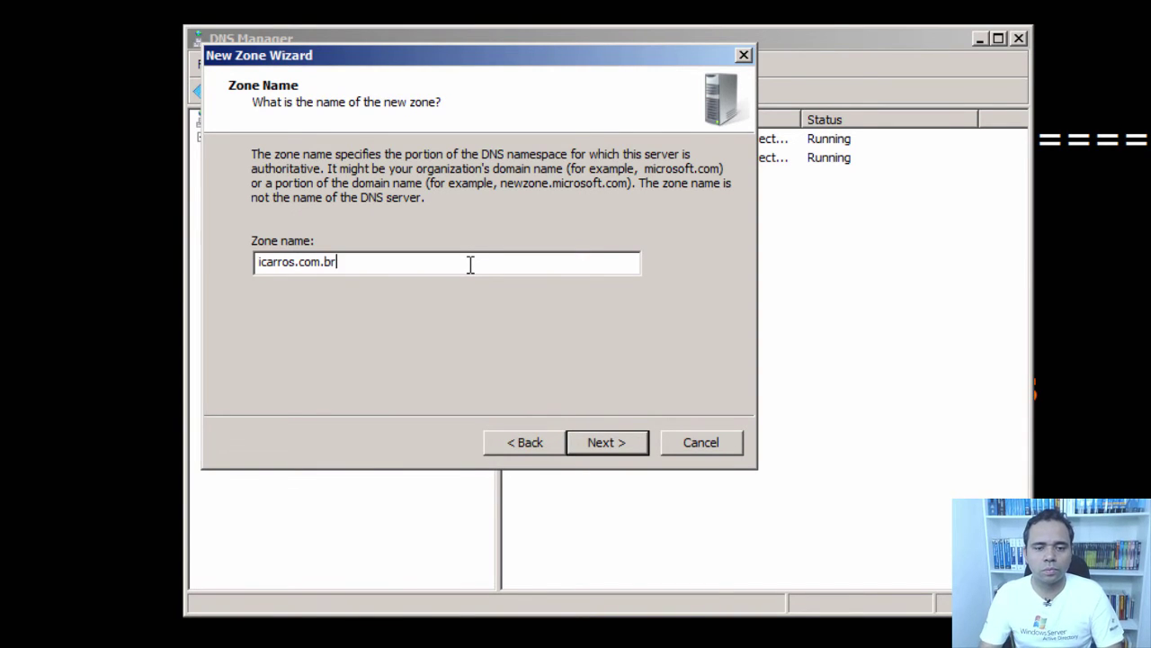
left_click(605, 442)
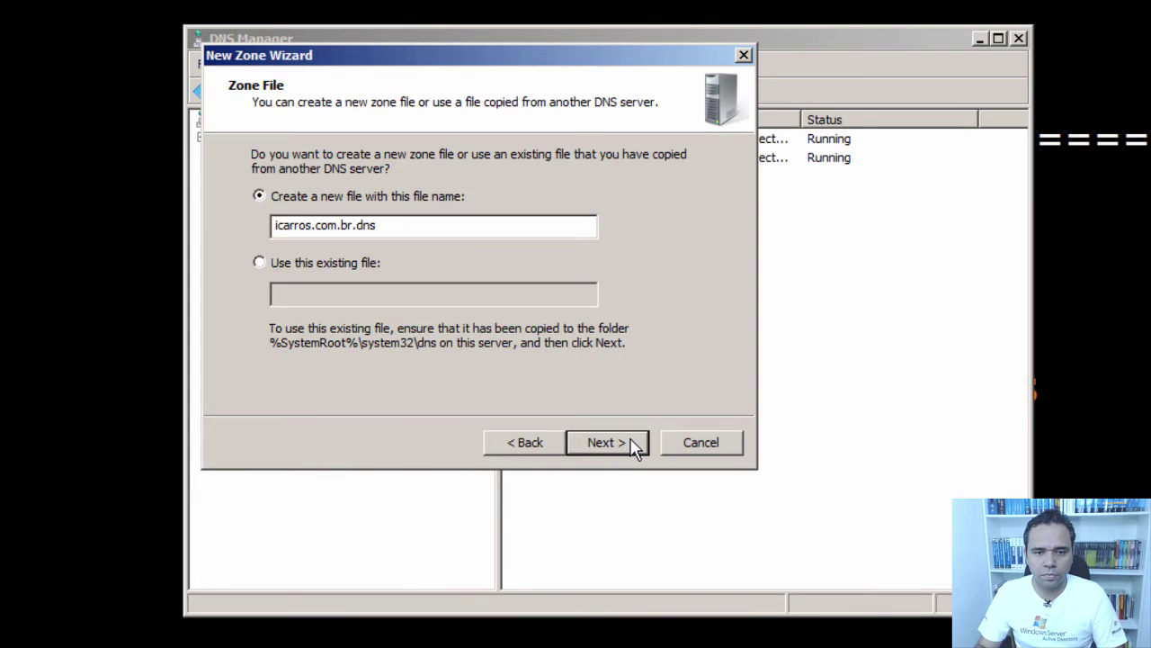
left_click(636, 447)
left_click(636, 444)
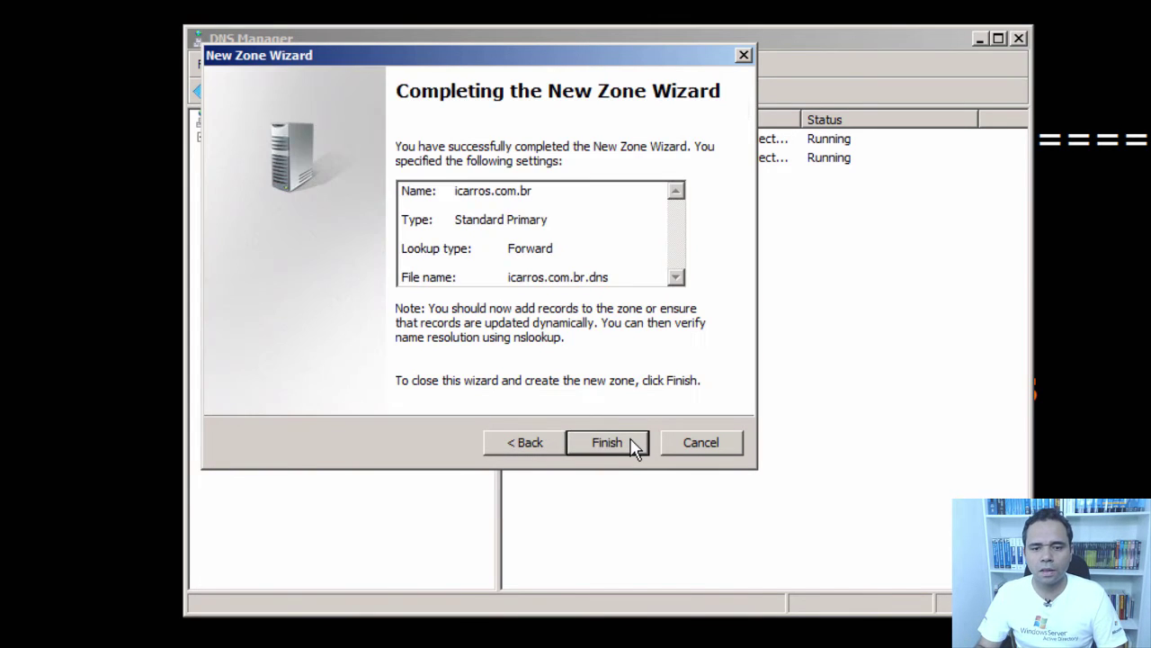
left_click(636, 442)
left_click(340, 211)
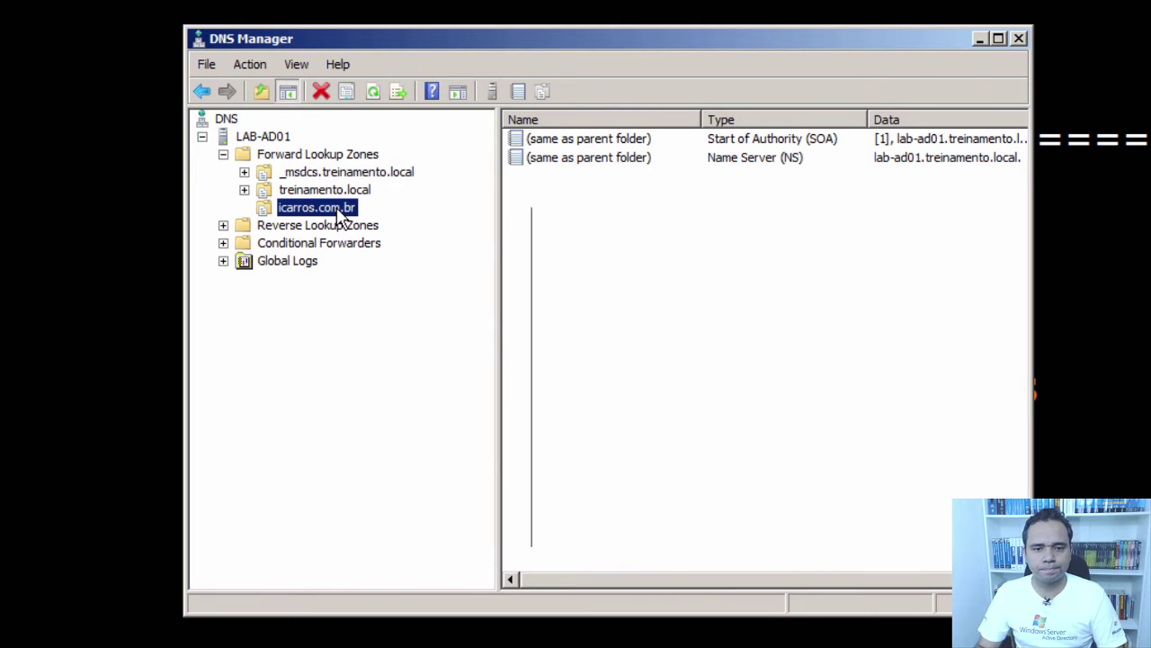
- Add a host (A) record for the zone root pointing to 192.168.10.5
right_click(337, 207)
left_click(401, 261)
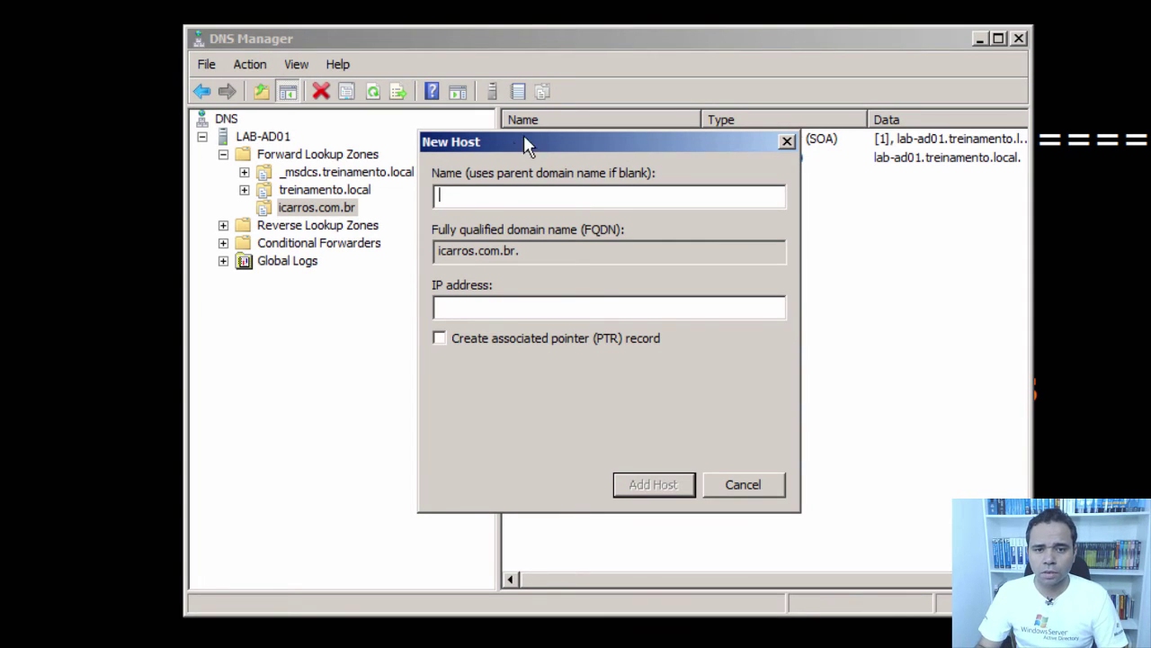
left_click_drag(527, 144, 634, 217)
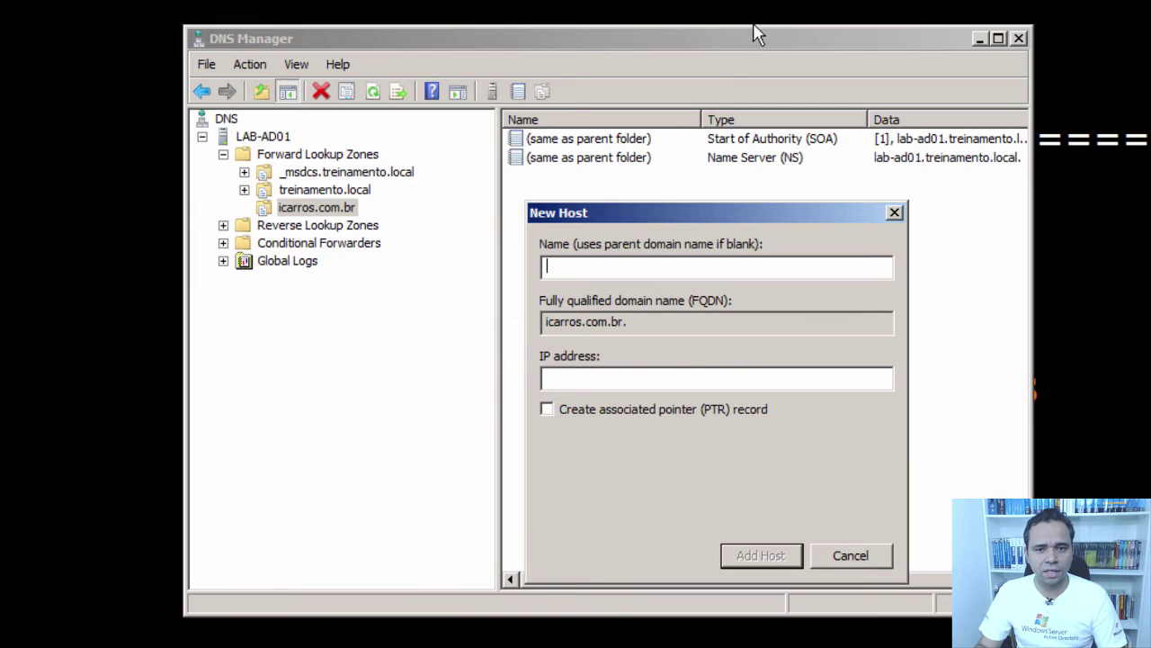
left_click(619, 382)
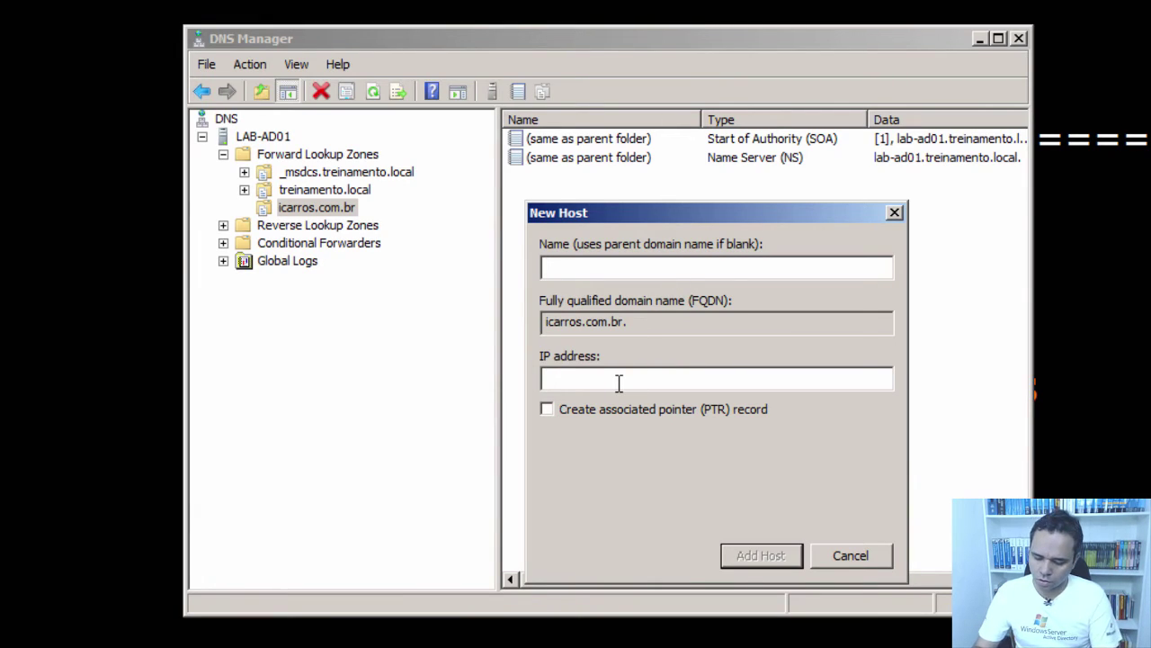
type("192.168.10.5")
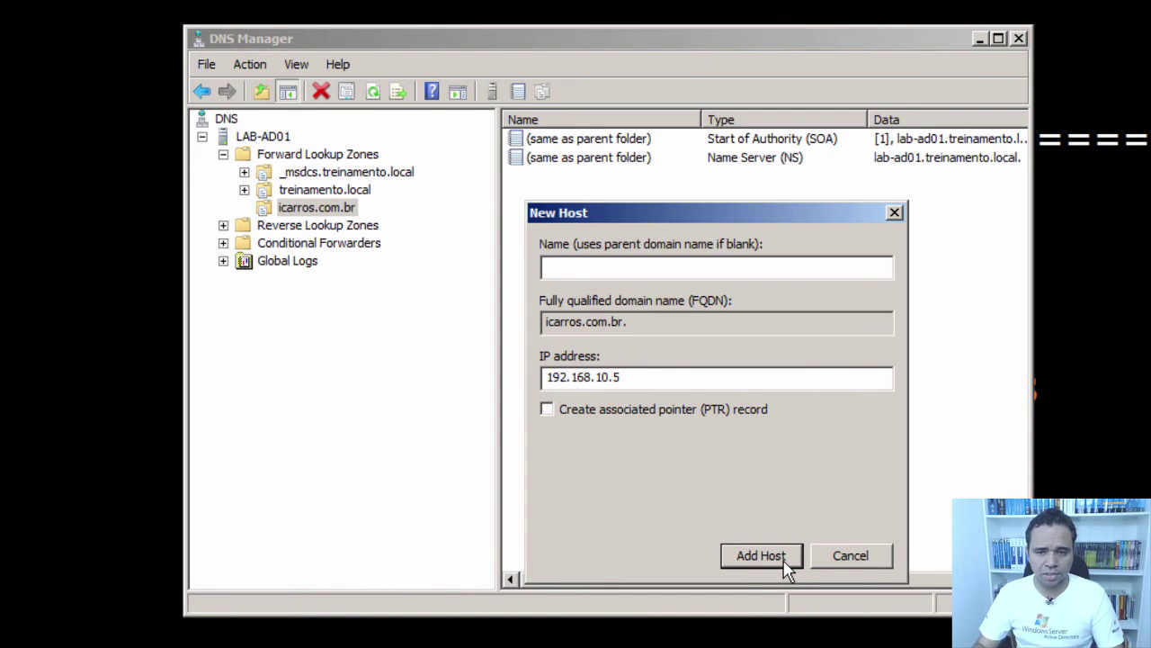
left_click(784, 565)
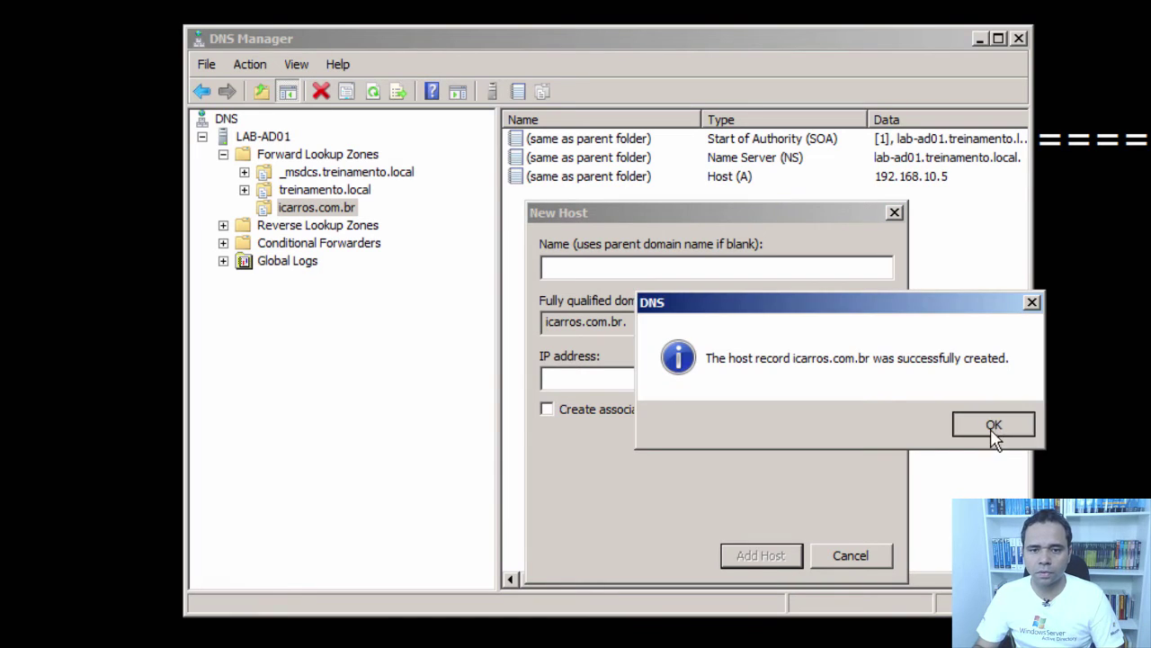
left_click(994, 428)
- Add the lab-web01 host record pointing to 192.168.10.5, then close the New Host dialog
type("lab")
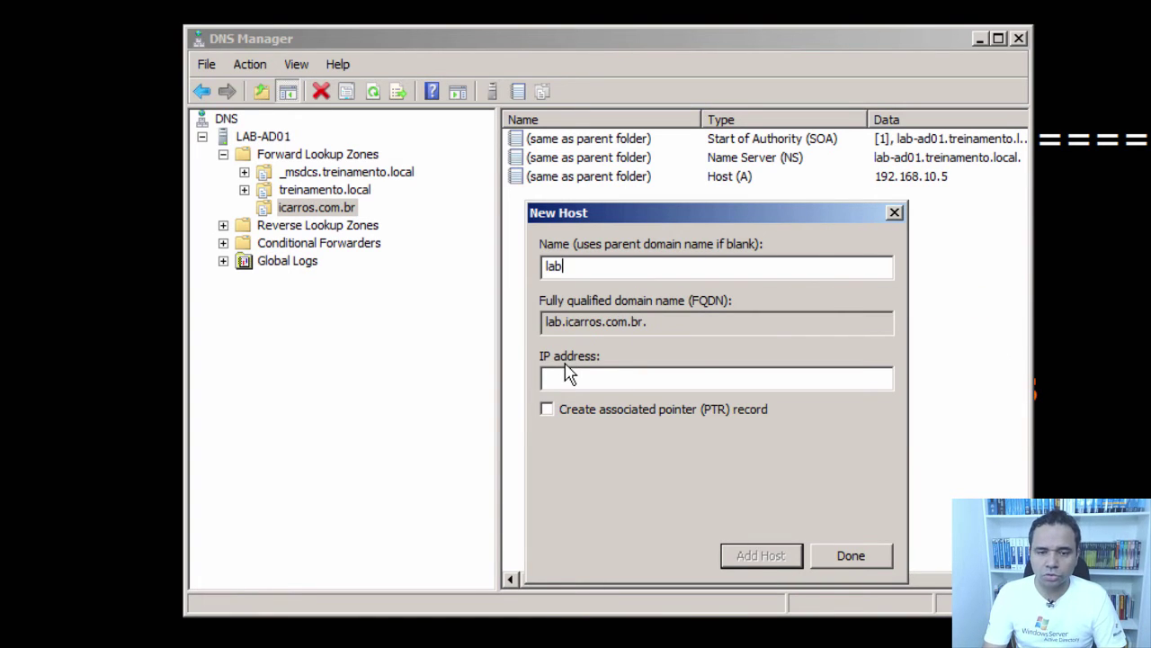
type("-")
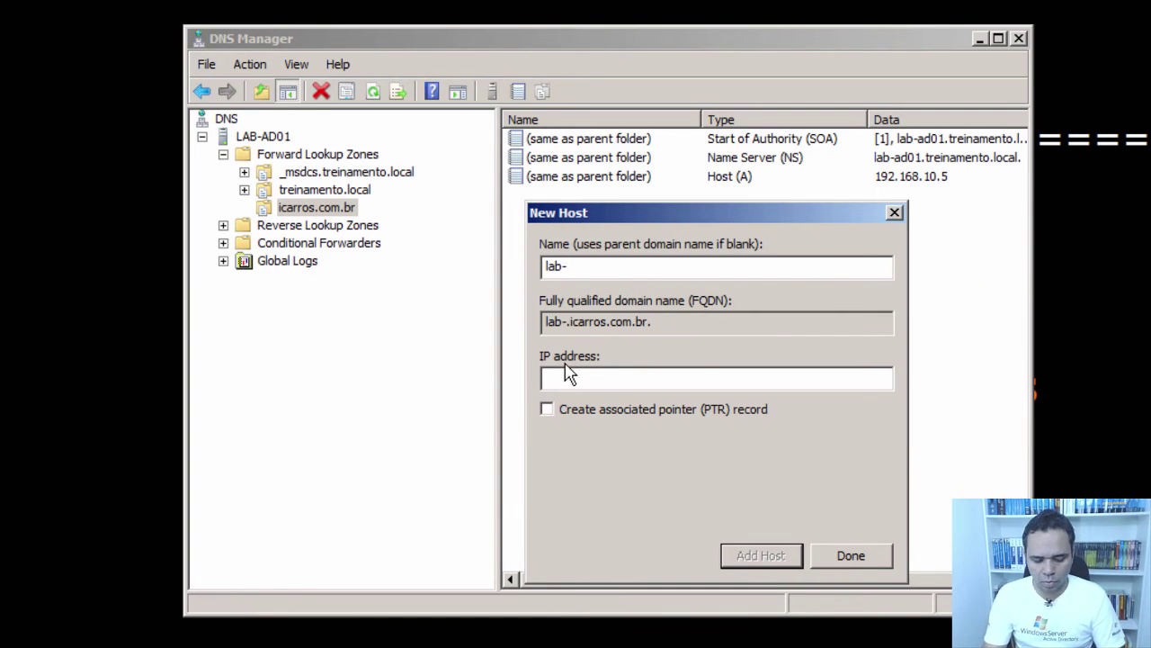
type("web01")
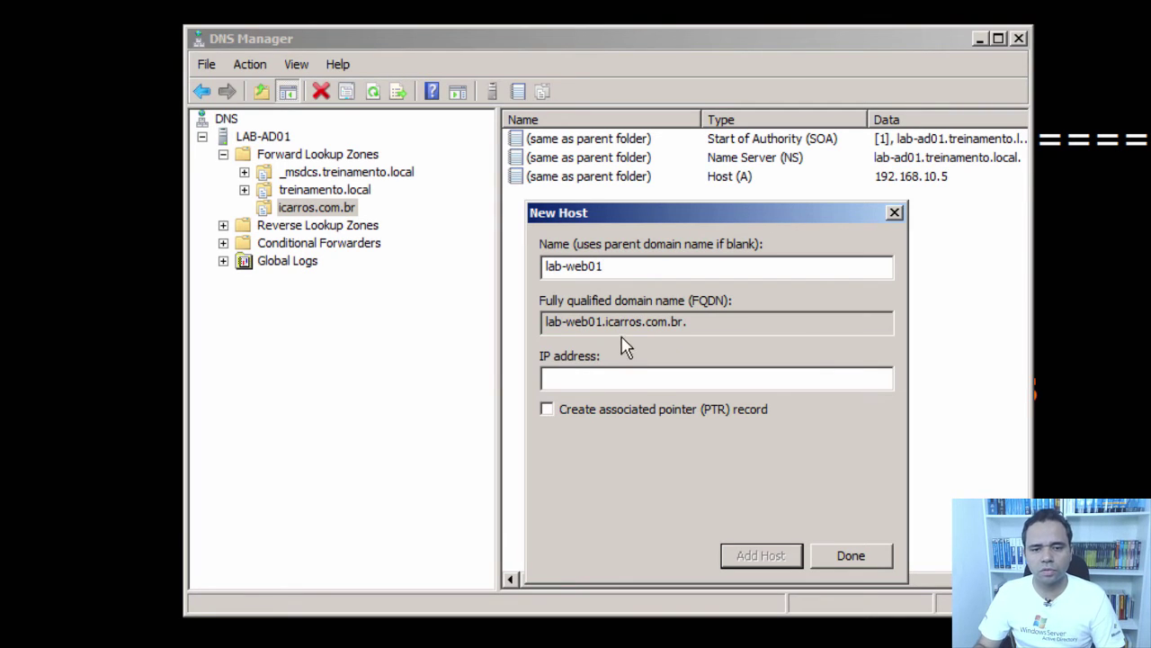
left_click(645, 387)
type("192.168.")
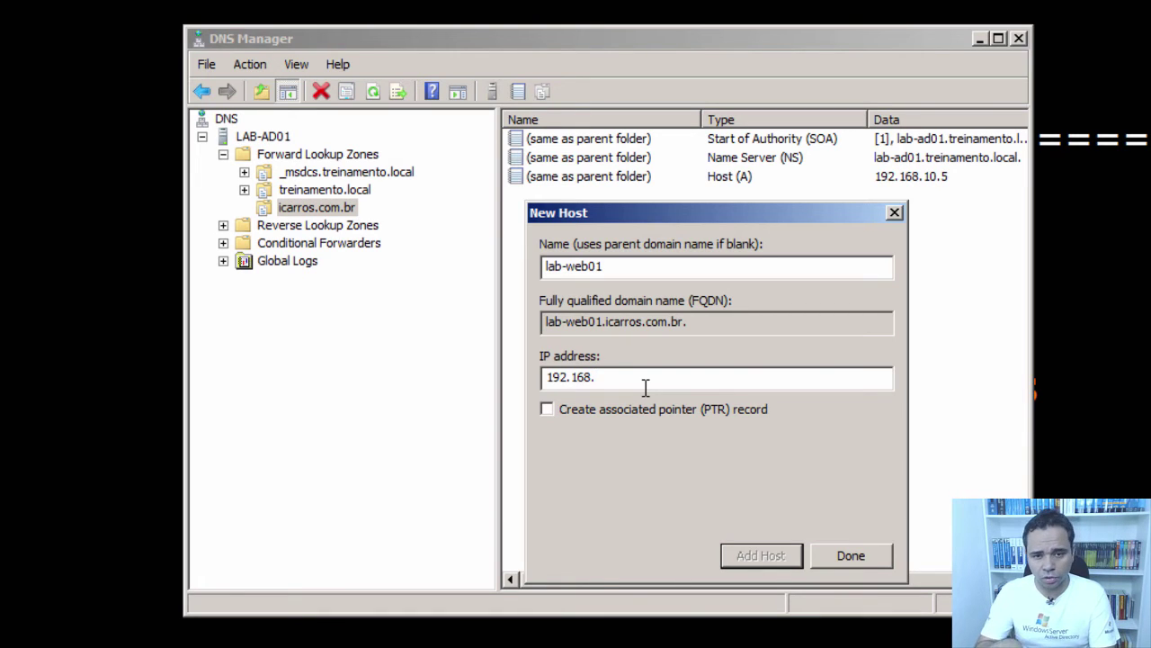
type("10.5")
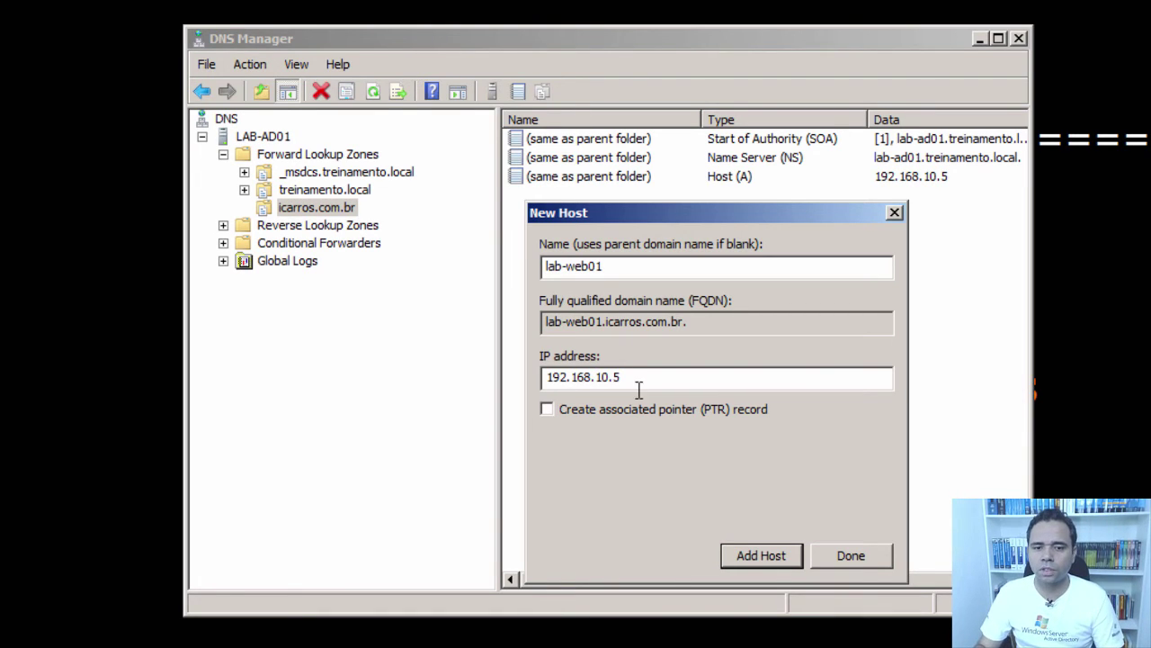
left_click(756, 555)
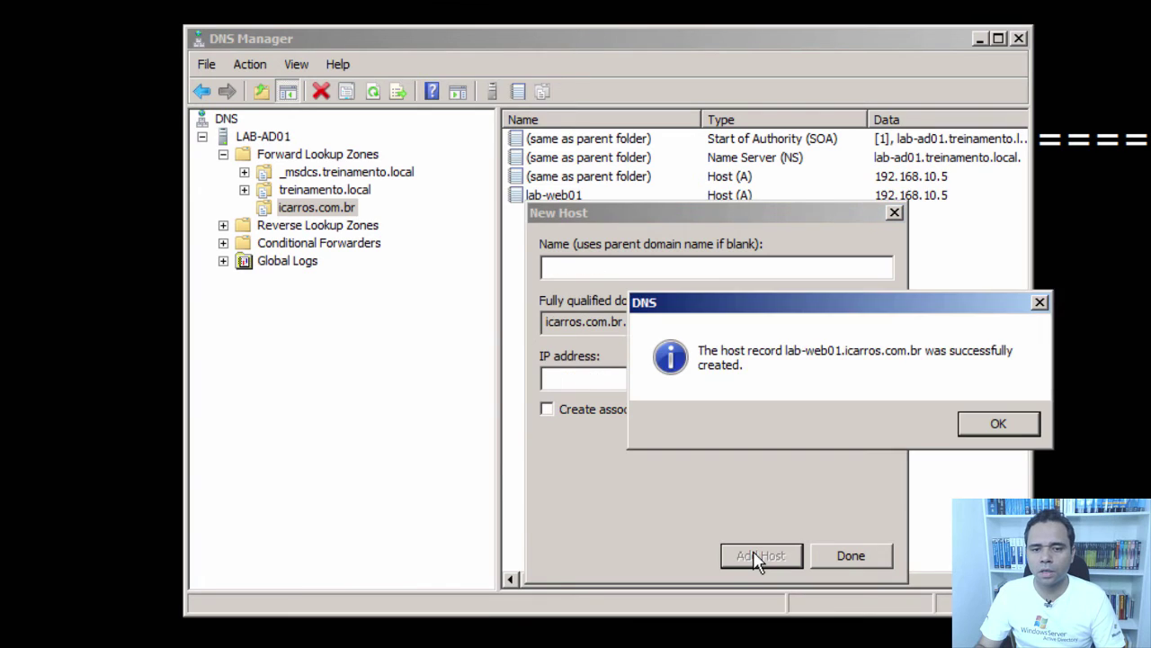
left_click(1023, 423)
left_click(851, 555)
- Create a www alias (CNAME) record targeting lab-web01.icarros.com.br, browsed from the zone
right_click(346, 213)
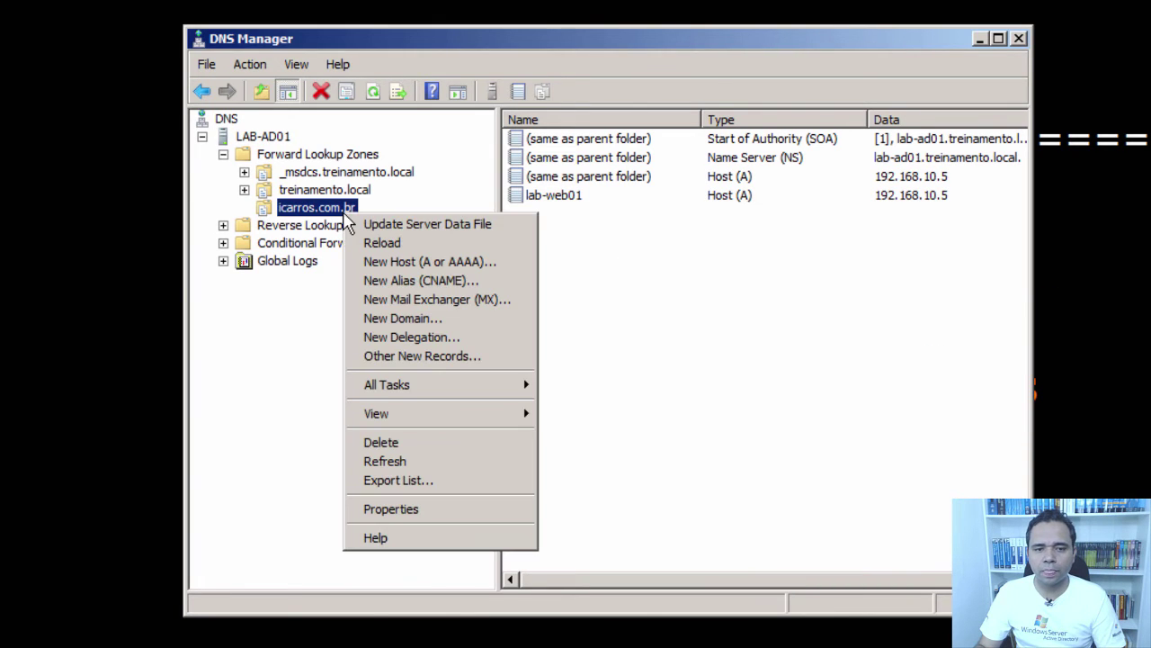
left_click(419, 280)
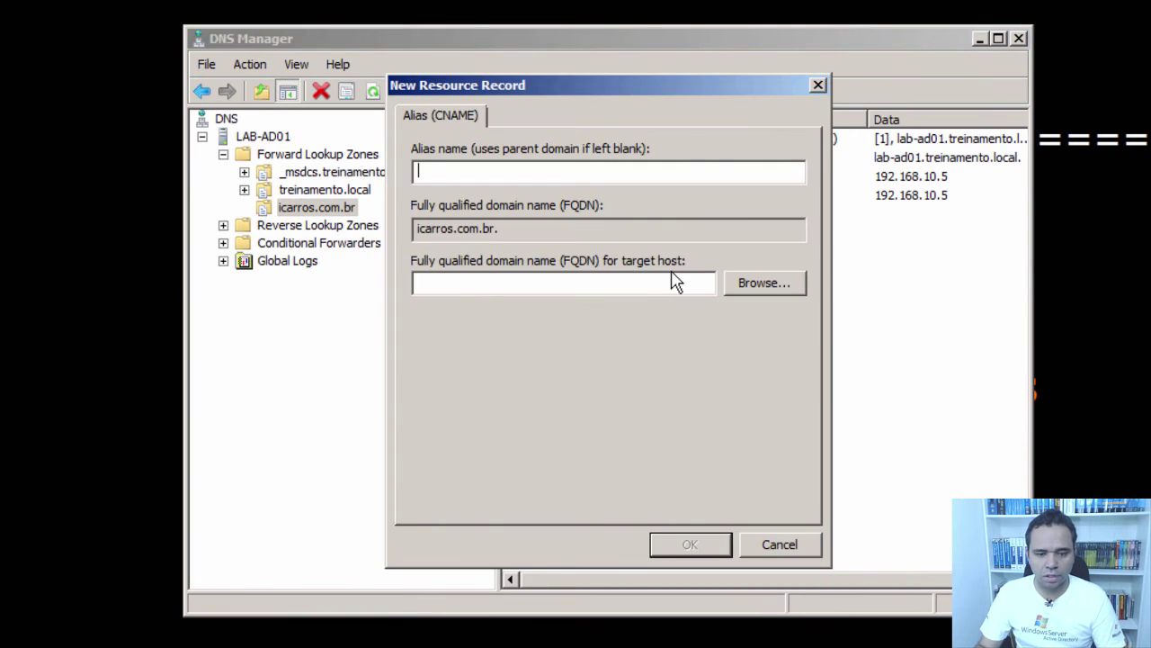
type("www")
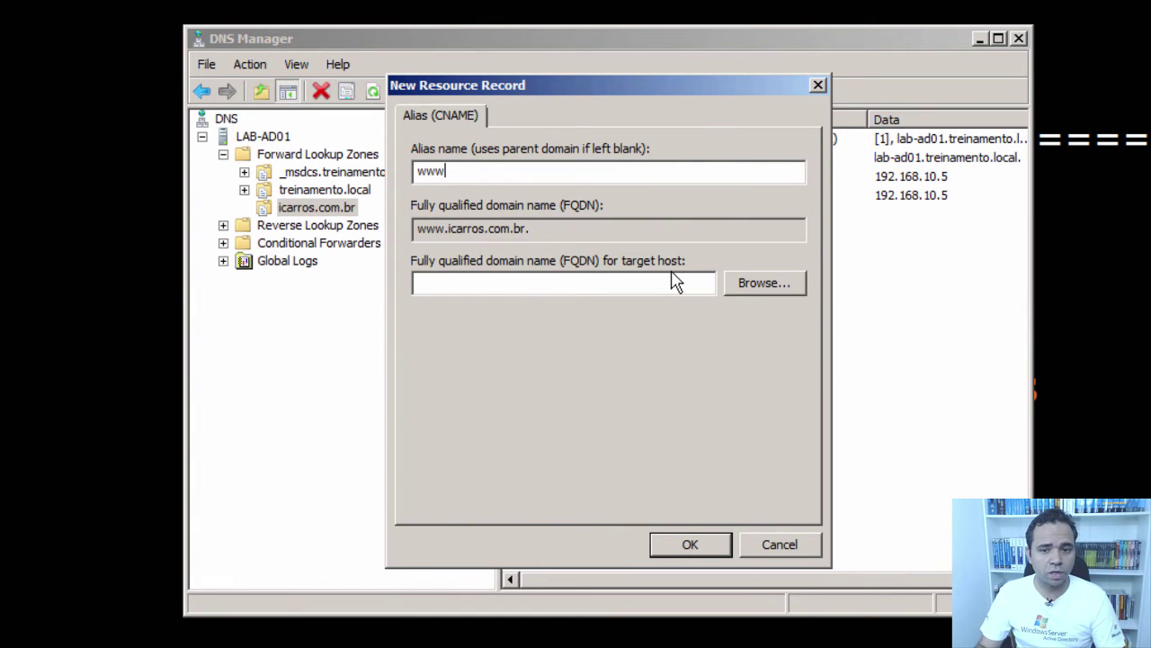
left_click(756, 285)
double_click(473, 259)
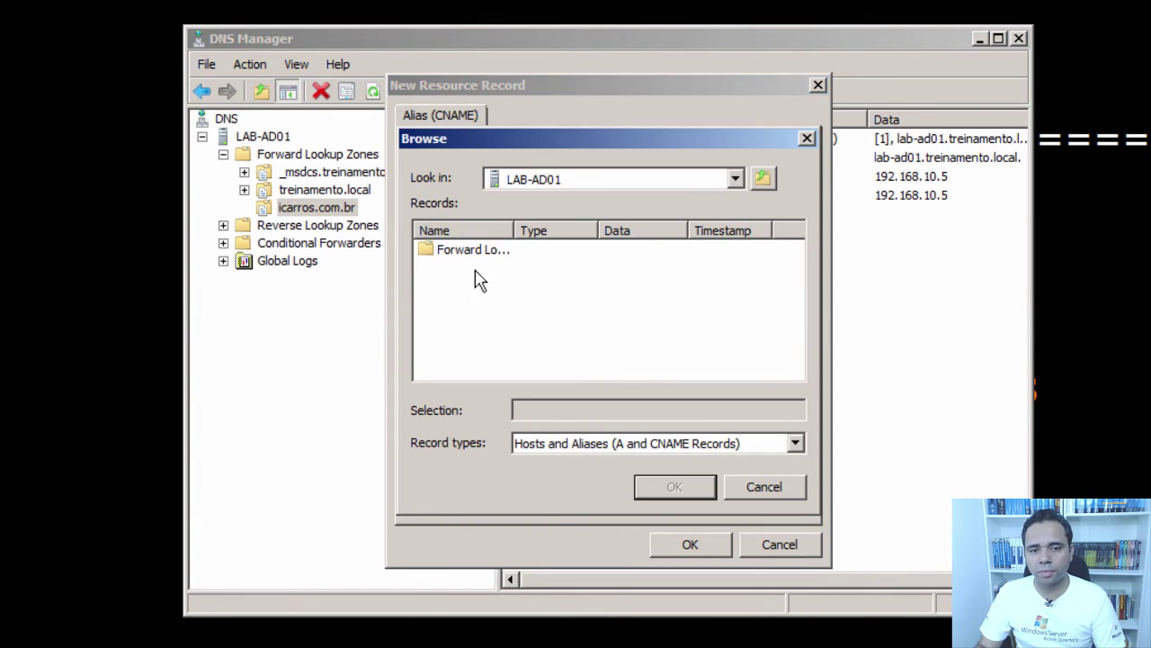
double_click(477, 252)
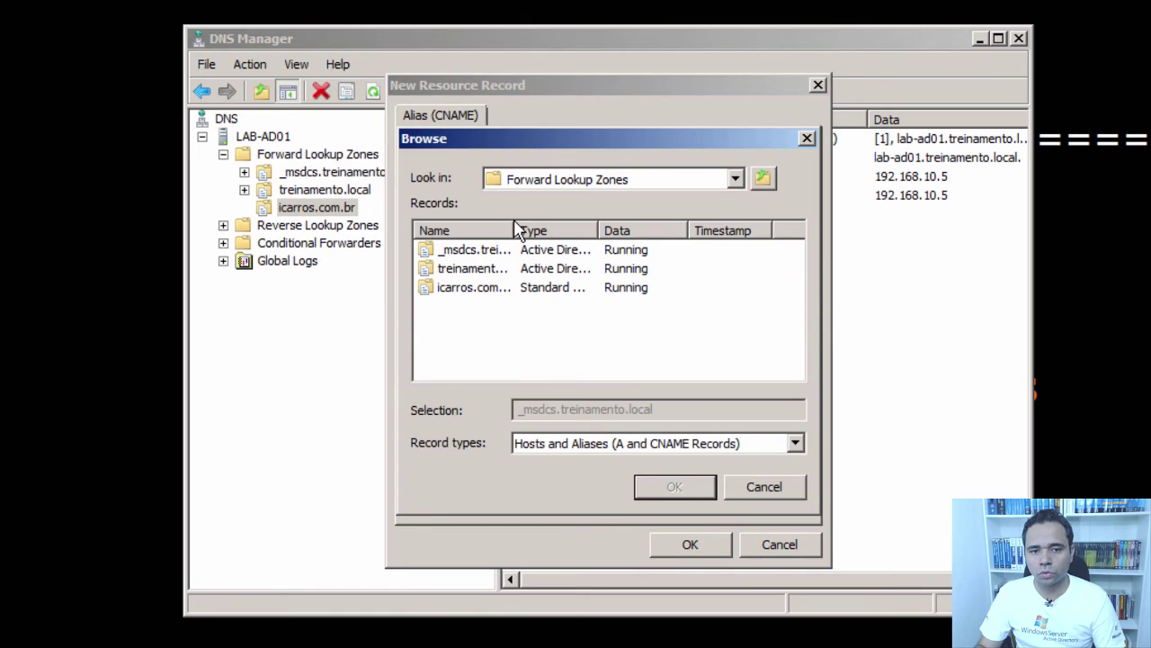
double_click(516, 230)
double_click(512, 288)
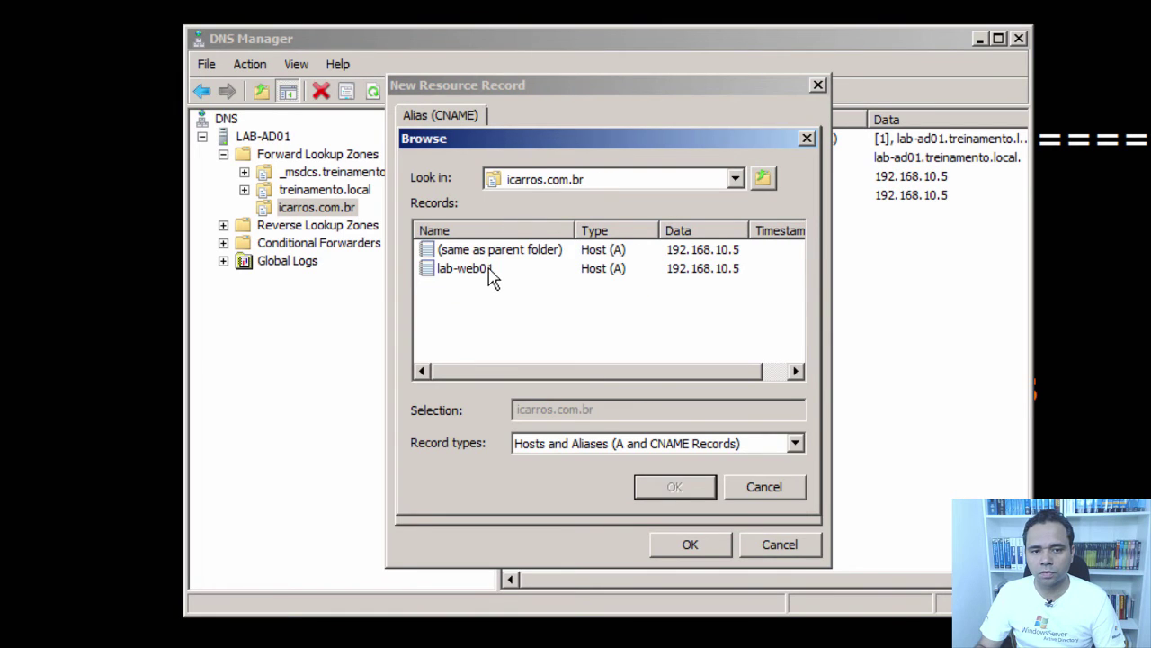
left_click(490, 273)
left_click(703, 487)
left_click(698, 546)
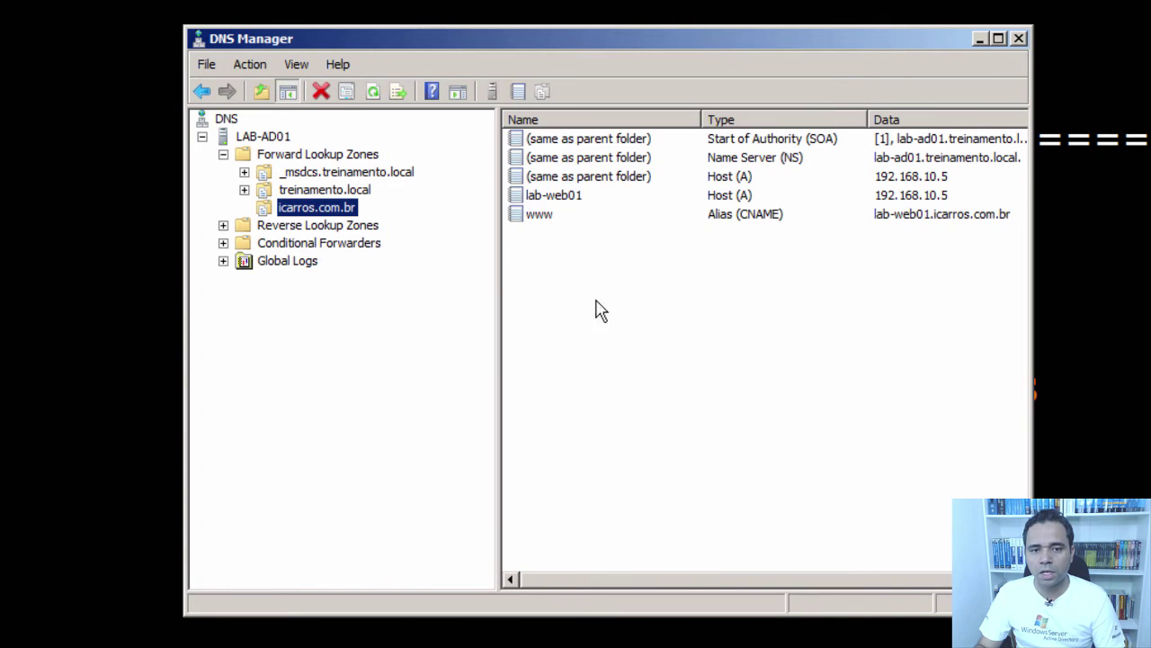
- Review the zone's root A record, the lab-web01 A record, and the www alias
left_click(732, 184)
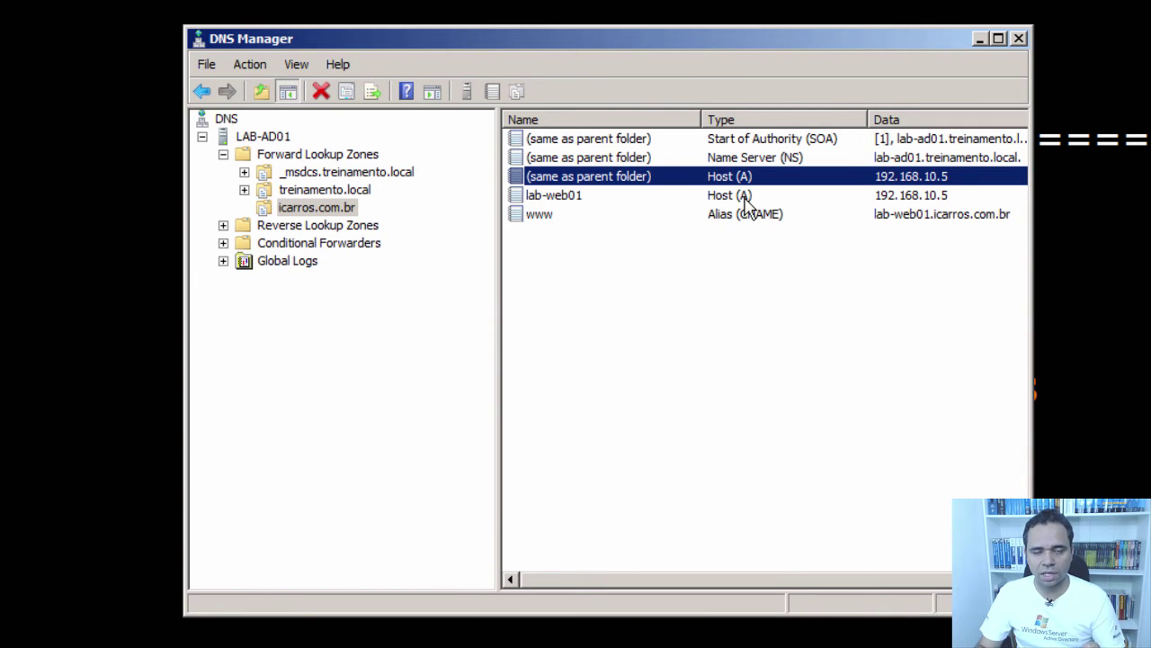
left_click(744, 196)
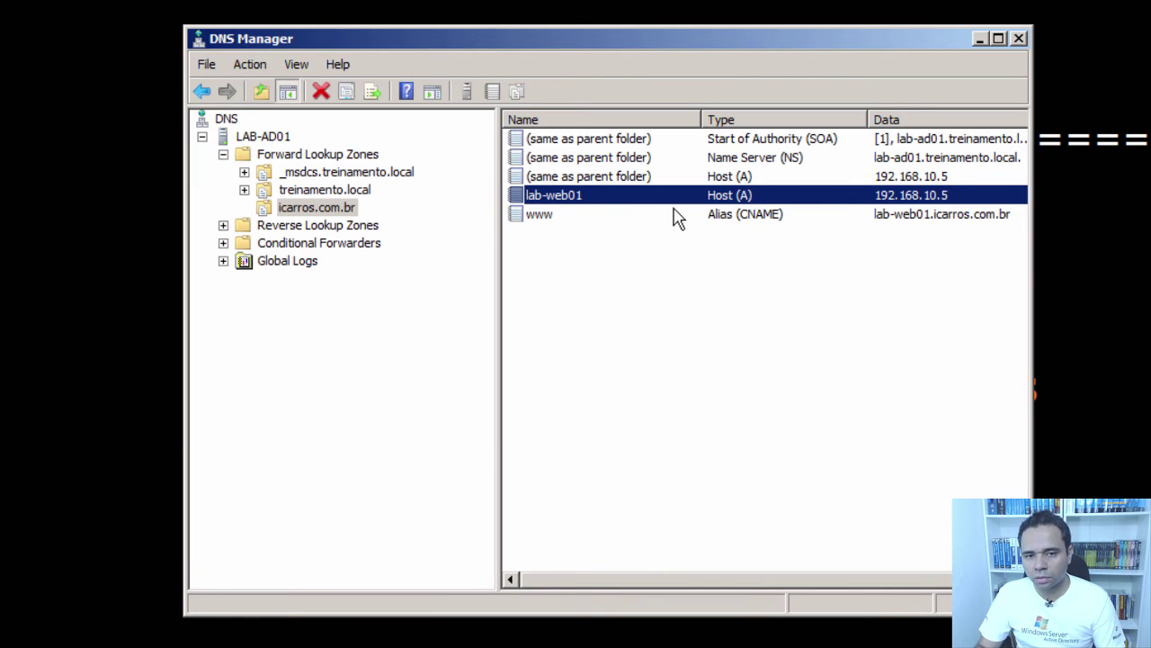
left_click(552, 216)
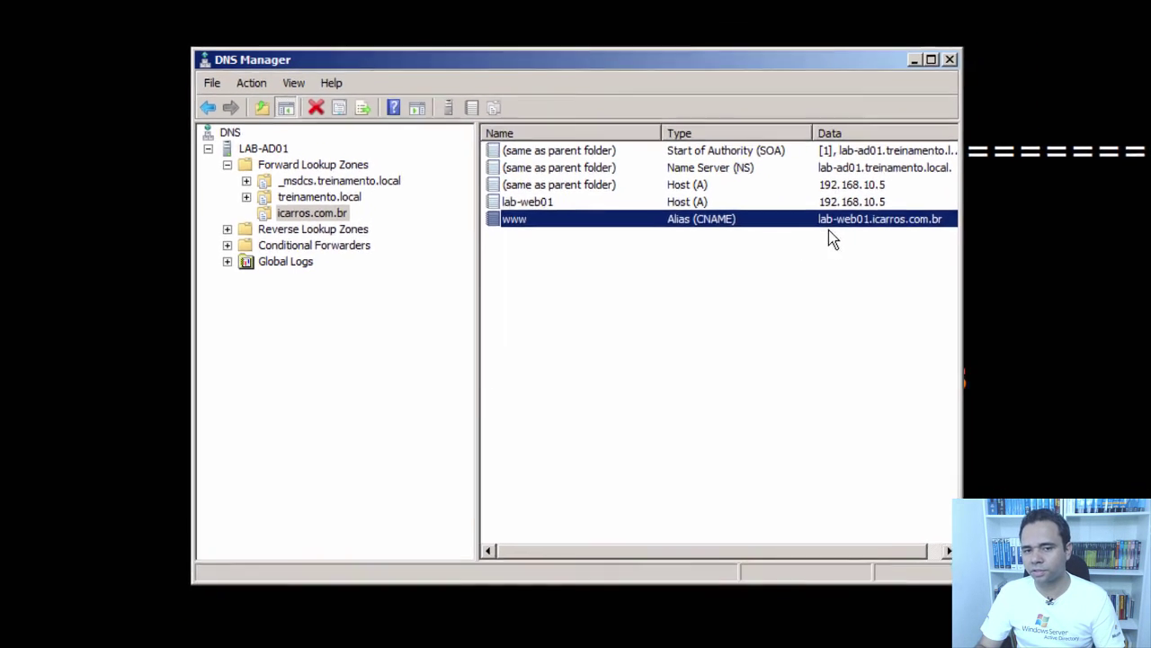
- Close DNS Manager, switch to the LAB-W7 client, and close its Chrome window
left_click(950, 59)
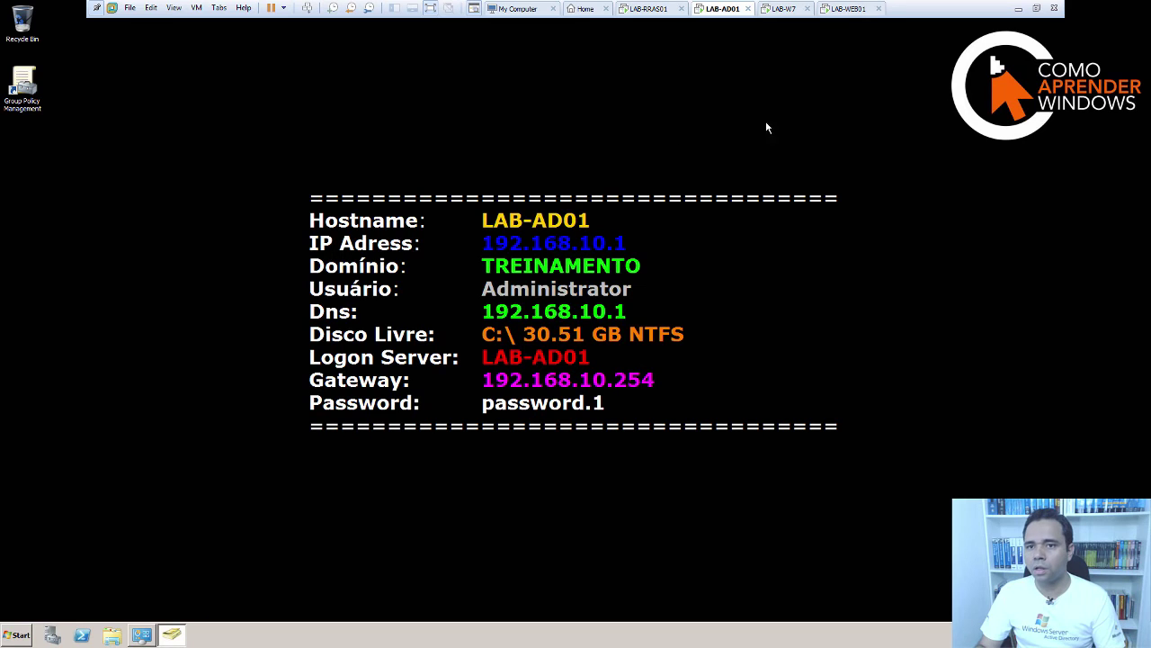
left_click(779, 9)
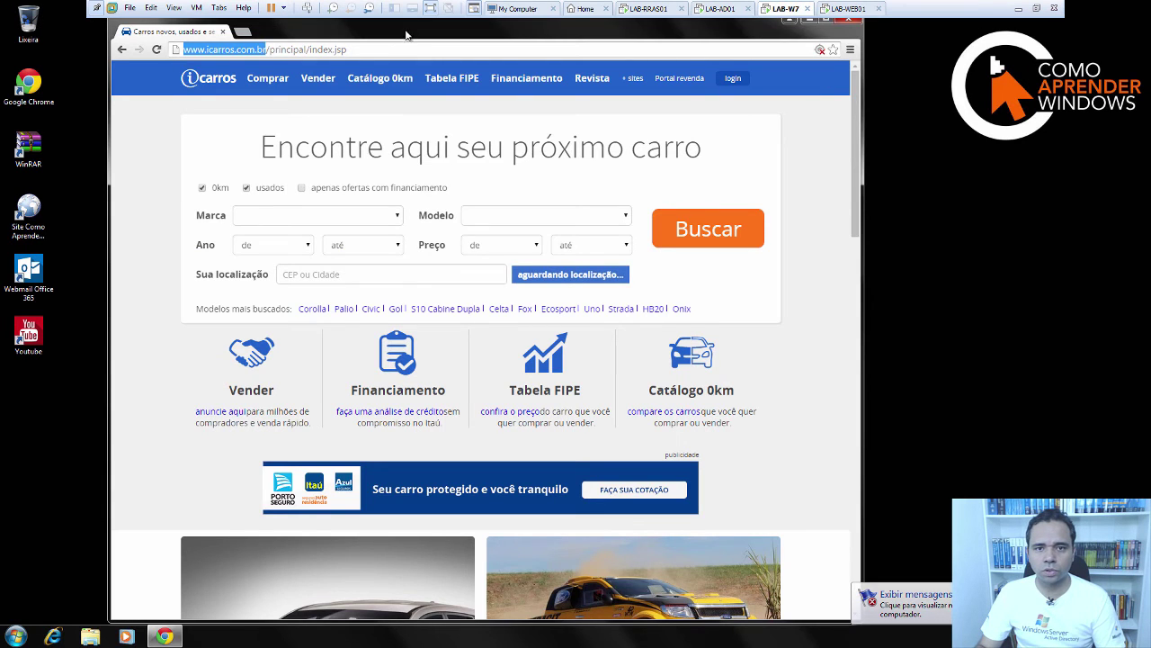
left_click_drag(407, 36, 428, 90)
left_click(882, 75)
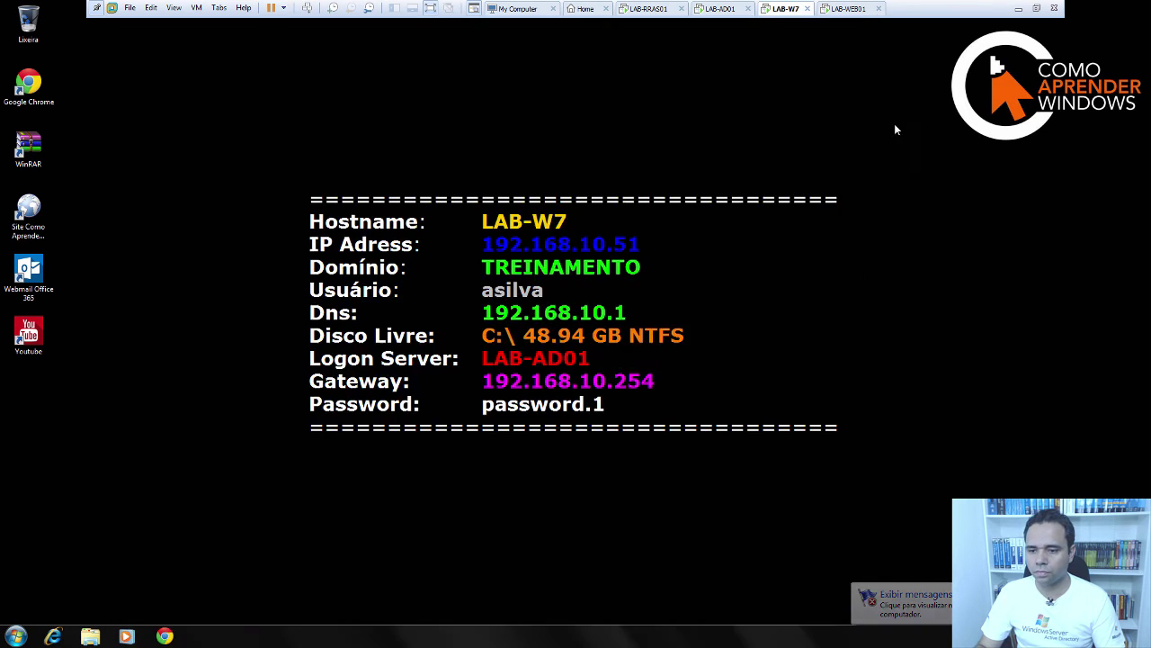
- Open Command Prompt and change to the root of drive C
left_click(16, 635)
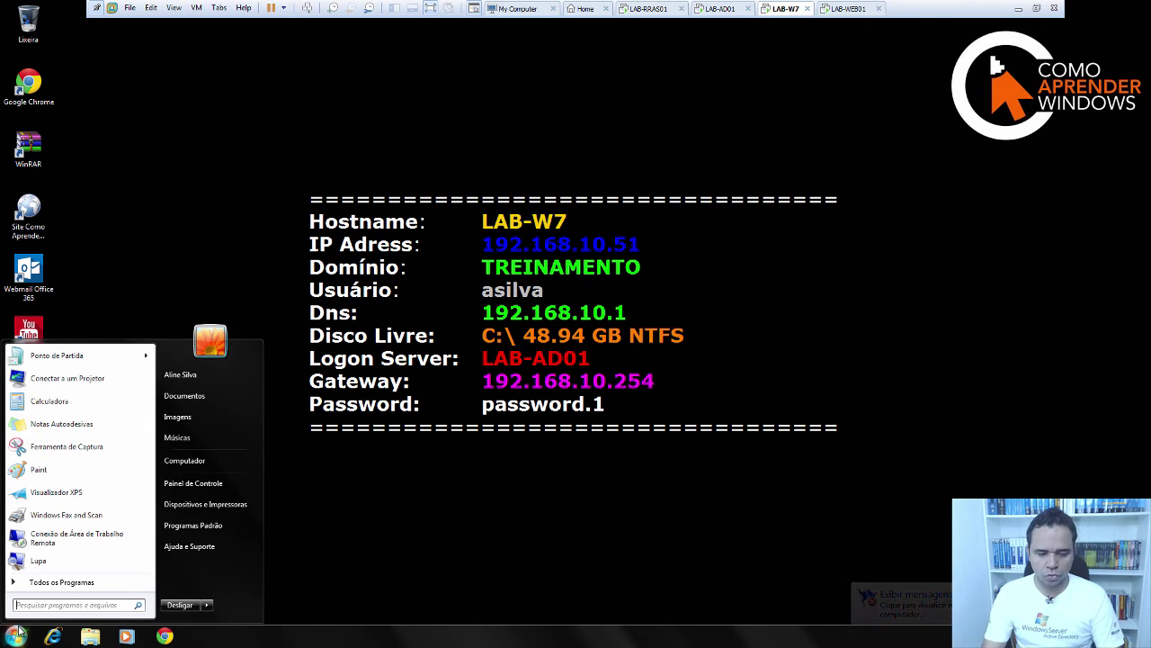
type("cmd")
key("Return")
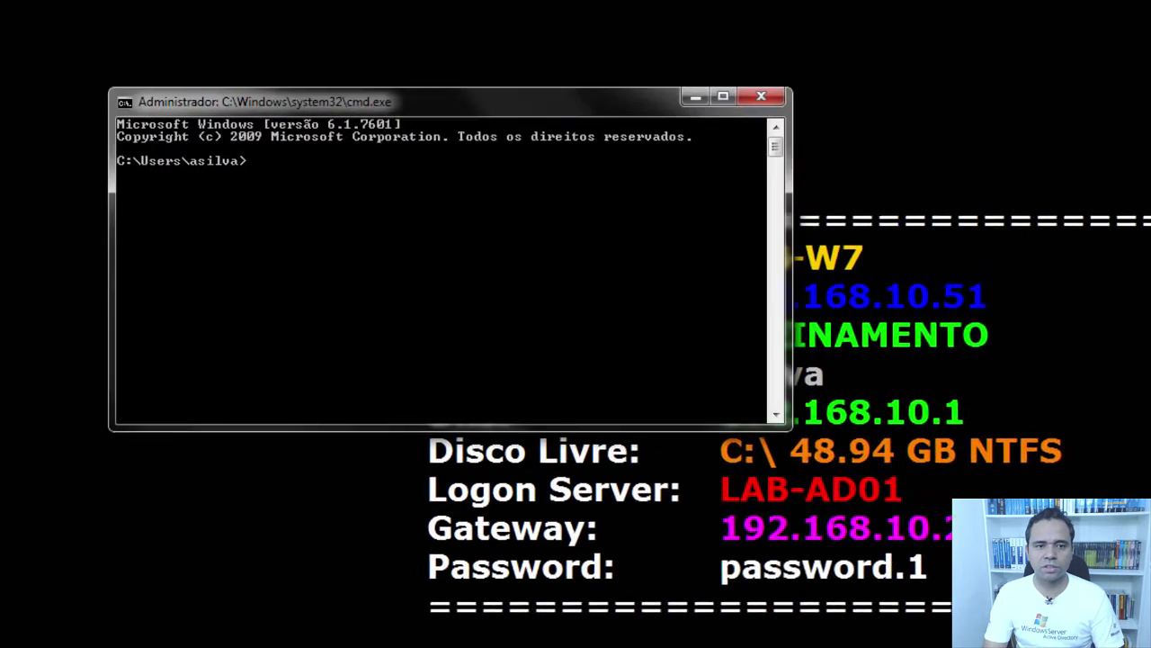
type("cd\\")
key("Return")
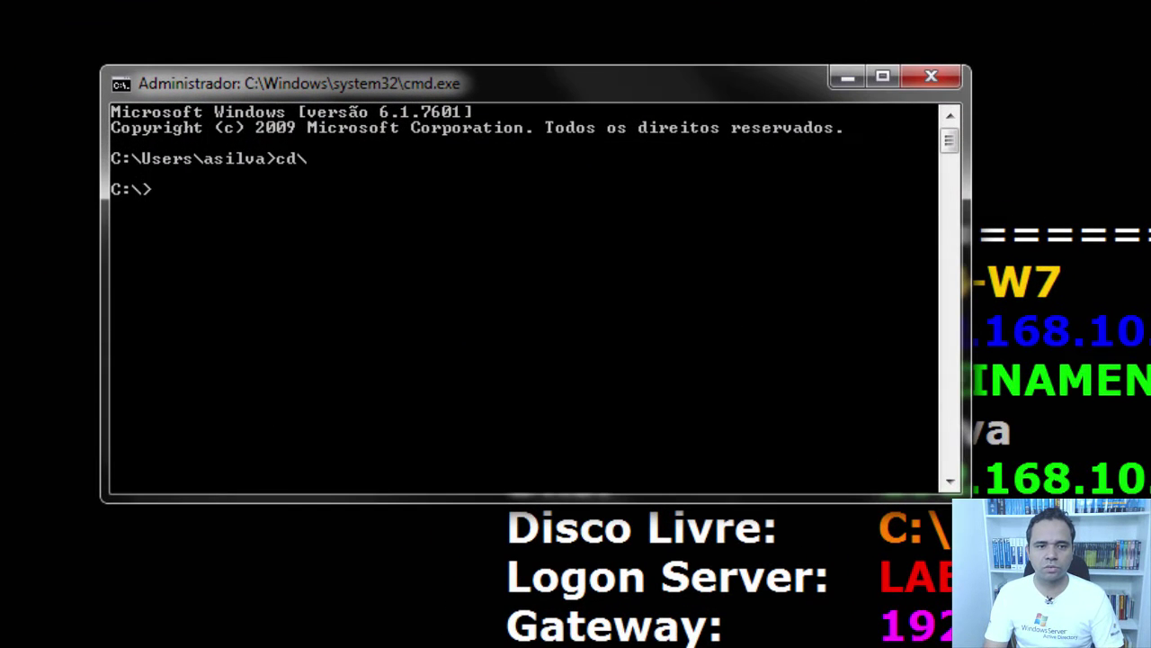
- Run ipconfig /flushdns twice to clear the DNS resolver cache
type("ipconfi")
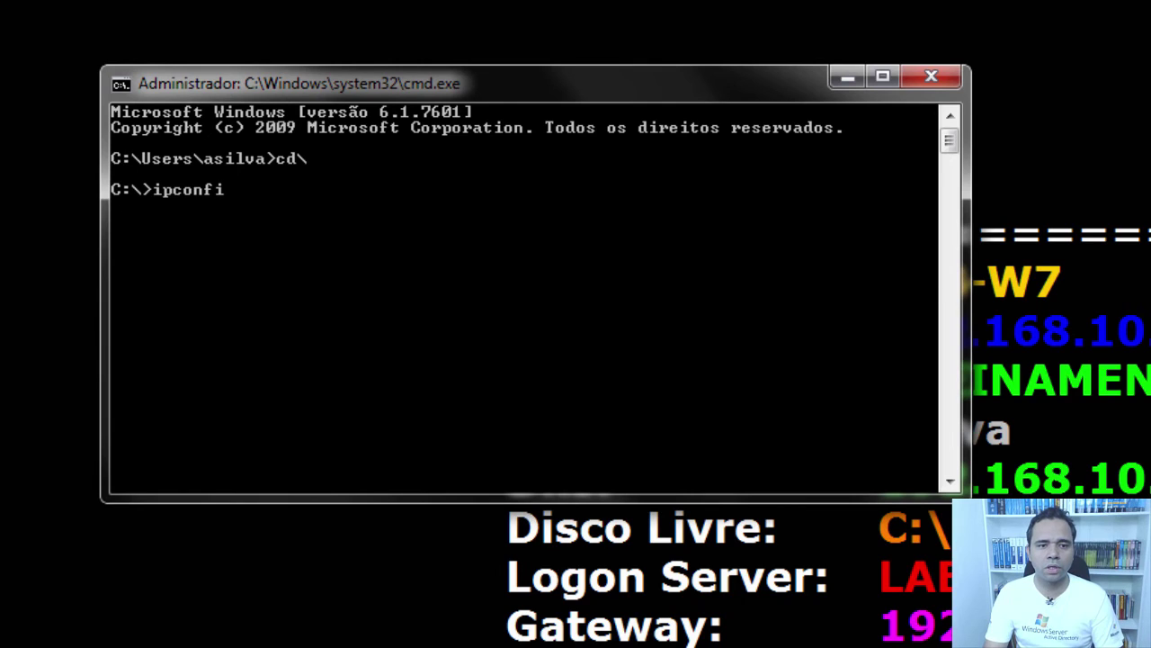
type("g /")
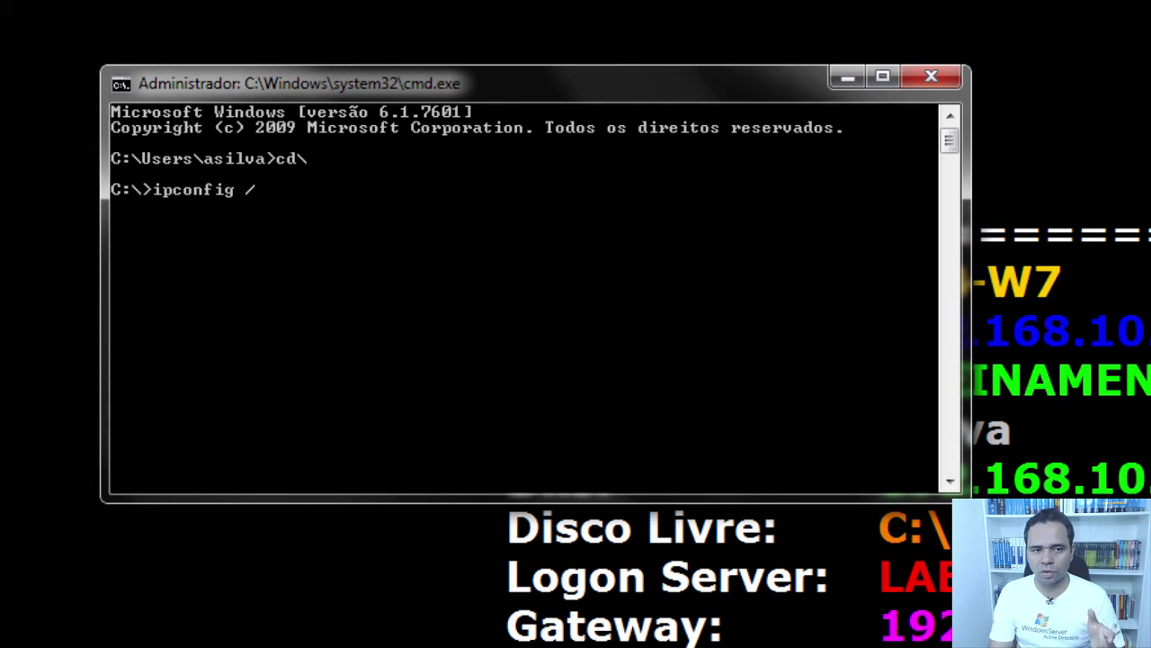
type("flush")
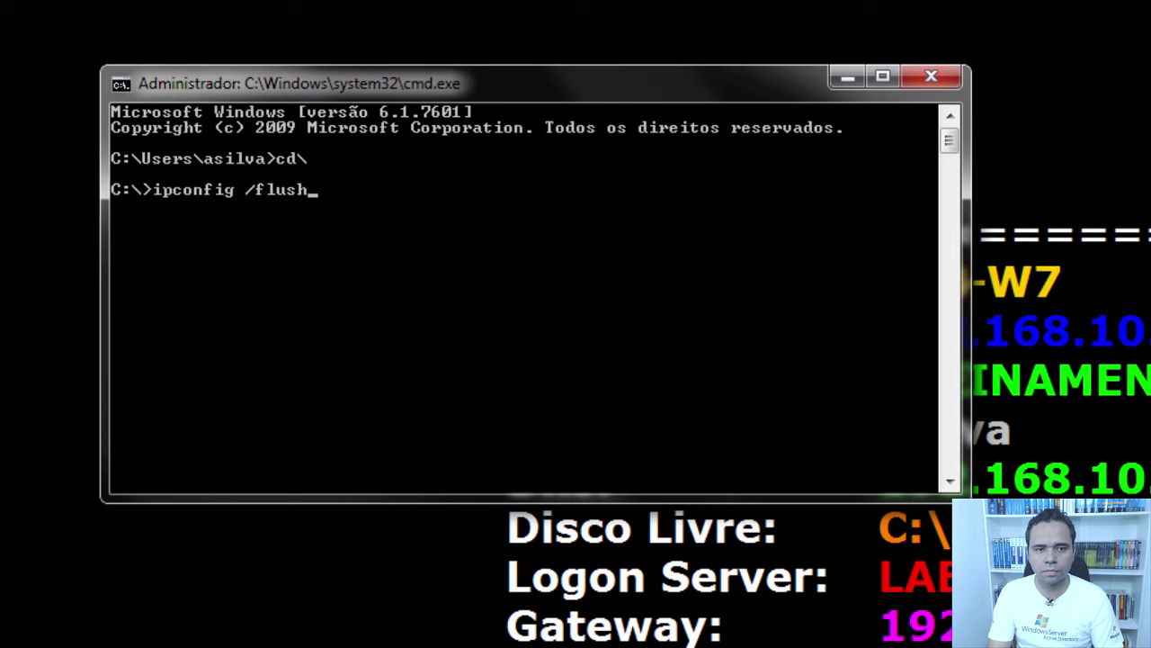
type("d")
key("BackSpace")
type("dn")
key("BackSpace")
type("ns")
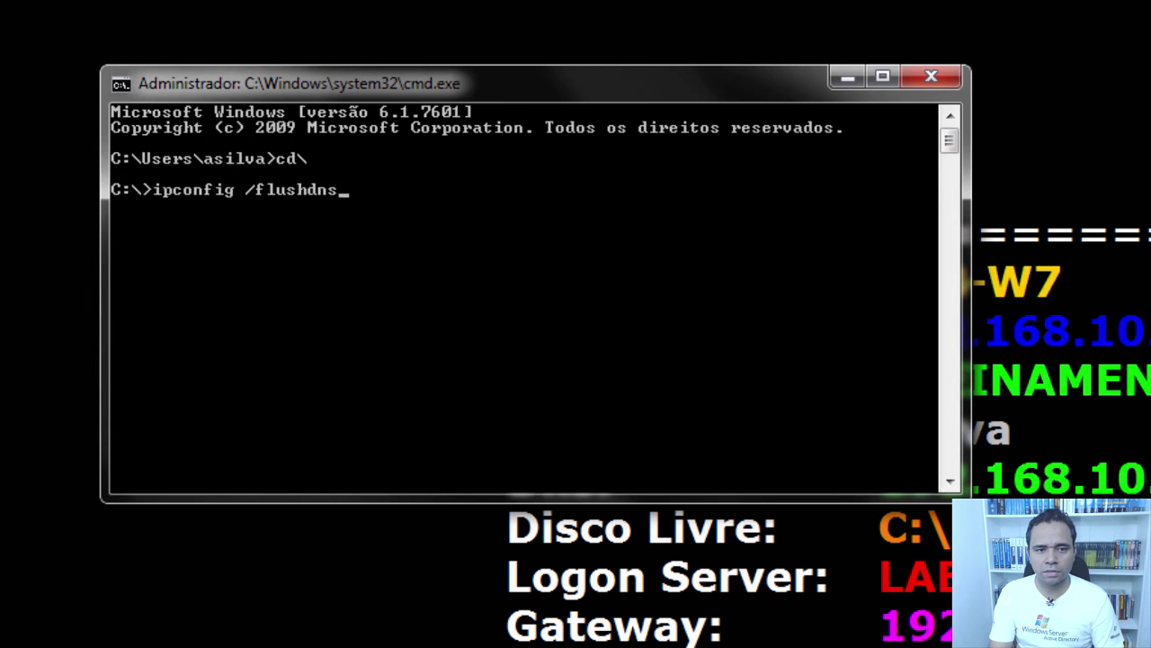
key("Return")
key("Up")
key("Return")
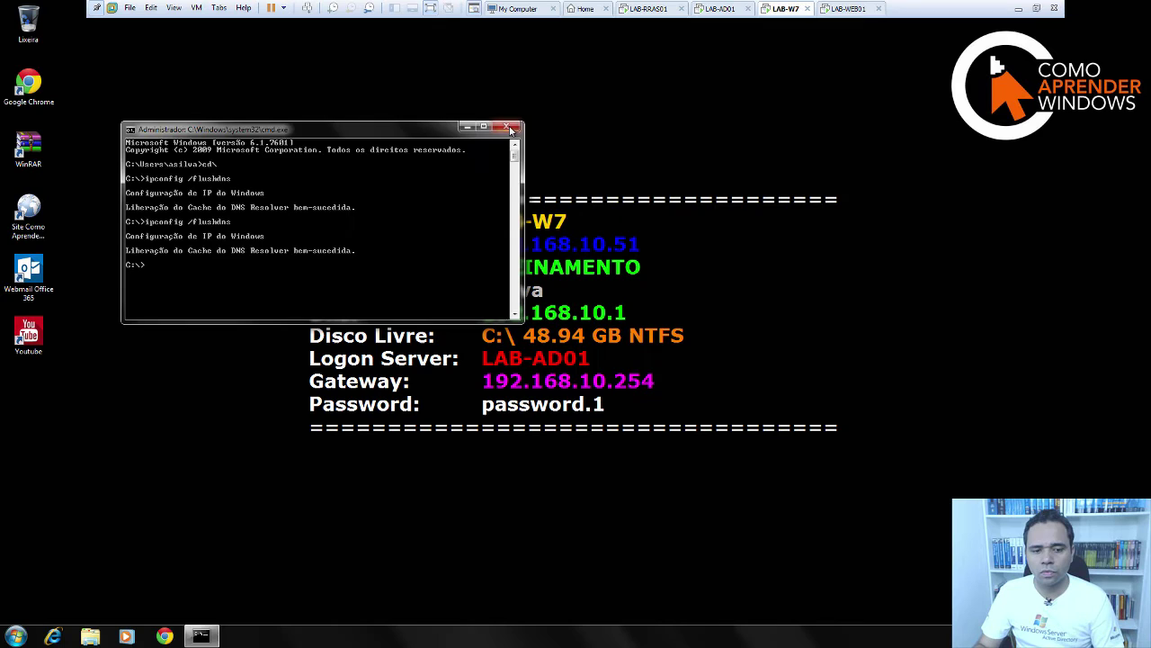
left_click(510, 130)
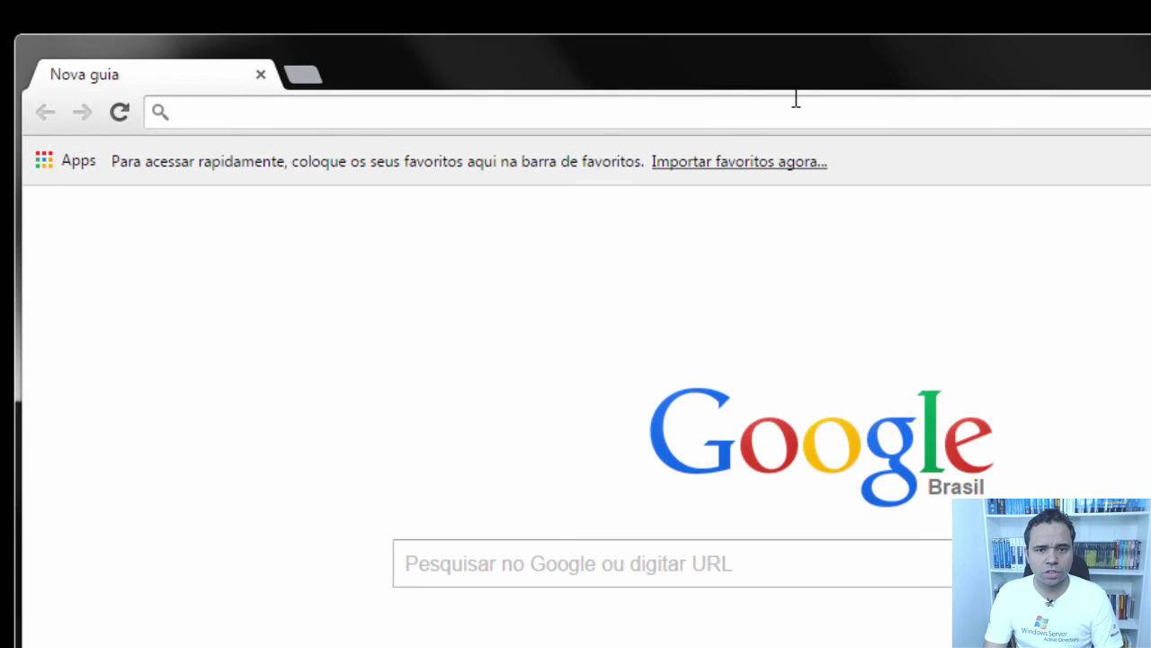
type("www.icarros.com.br")
key("Return")
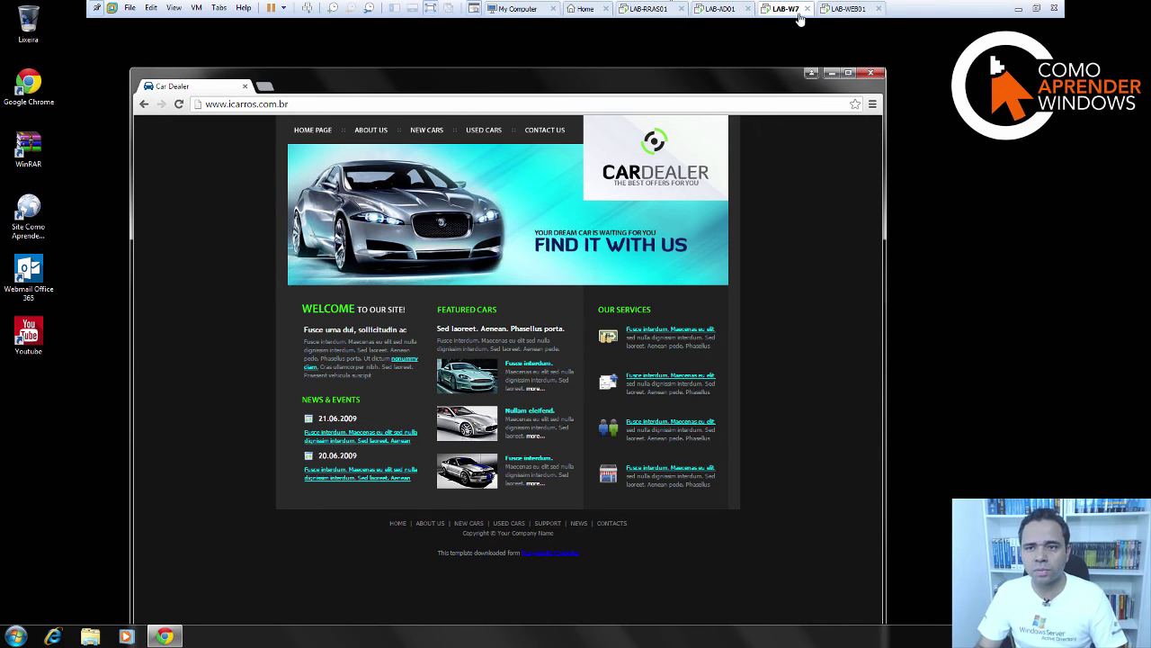
left_click(850, 8)
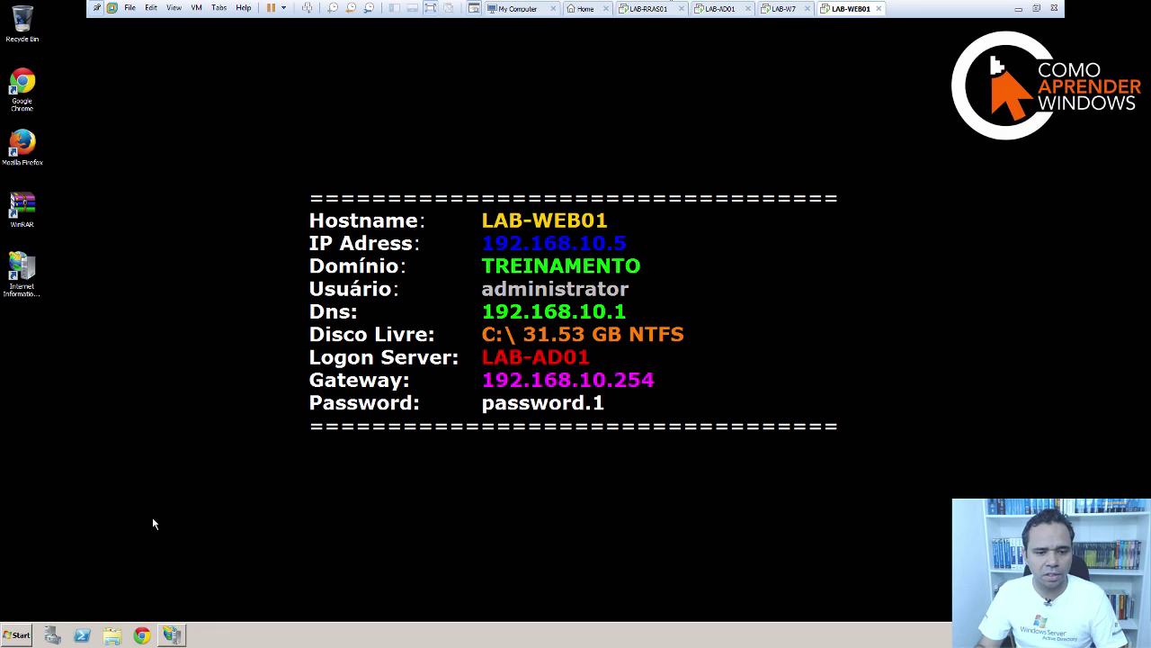